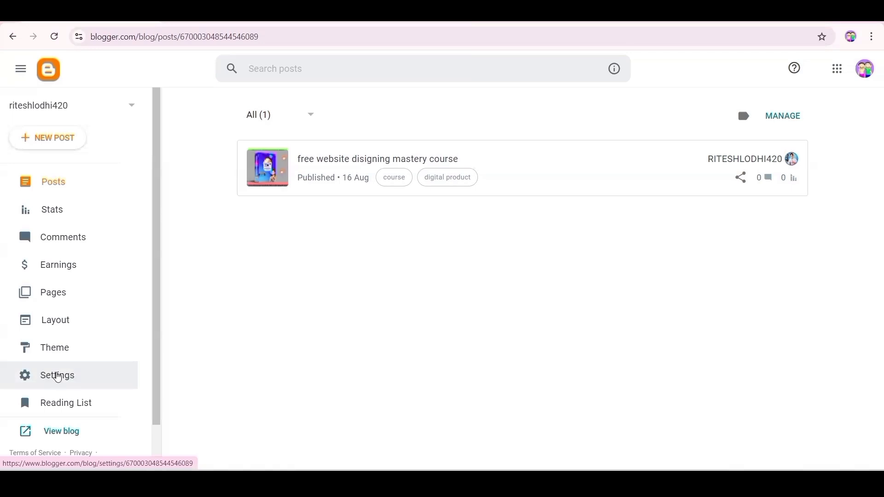
- Open the blog's settings and retype the blog title entirely in capital letters, saving the change
click(57, 376)
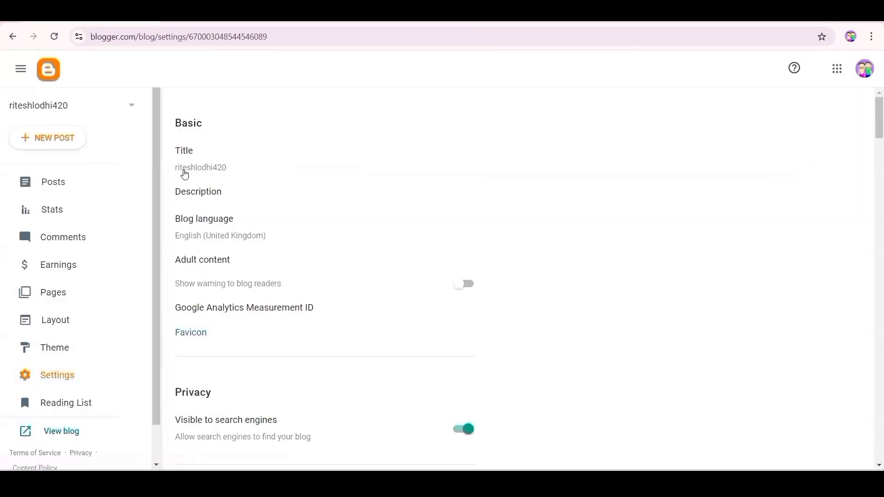
click(229, 167)
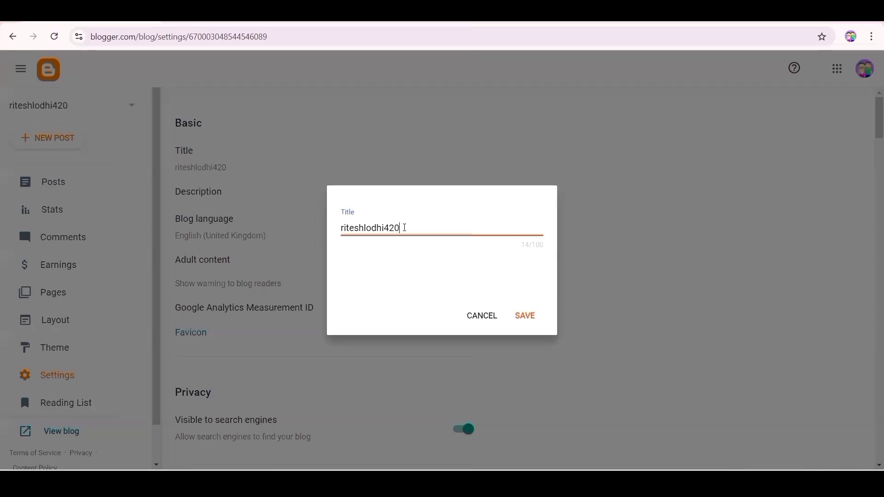
key(BackSpace)
key(BackSpace)
key(BackSpace)
key(BackSpace)
key(BackSpace)
key(BackSpace)
key(BackSpace)
key(BackSpace)
key(BackSpace)
key(BackSpace)
key(BackSpace)
key(BackSpace)
key(BackSpace)
key(BackSpace)
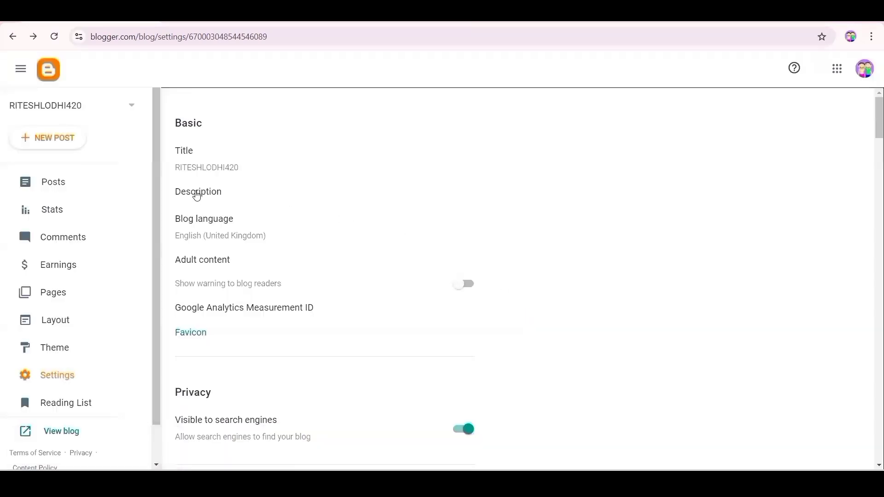
- Set the blog description to comma-separated keywords: variations of the owner's name, "digital skills", "digital product" and "video course", and save it
click(197, 196)
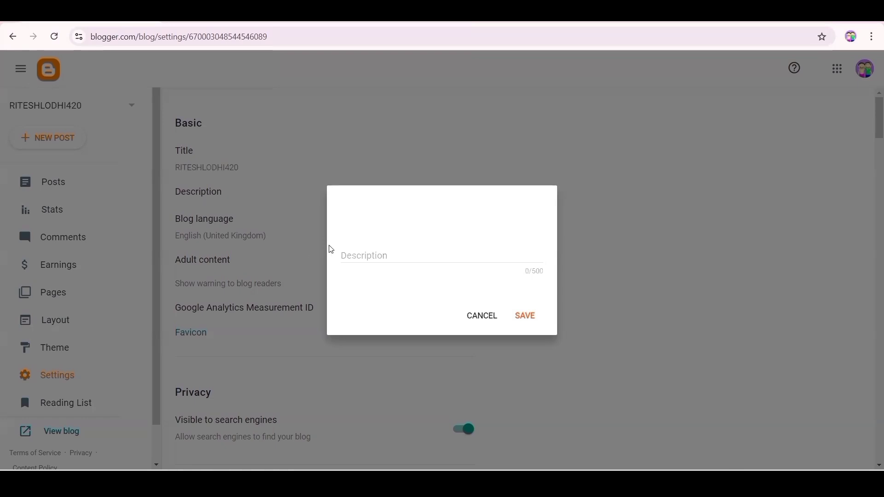
click(356, 254)
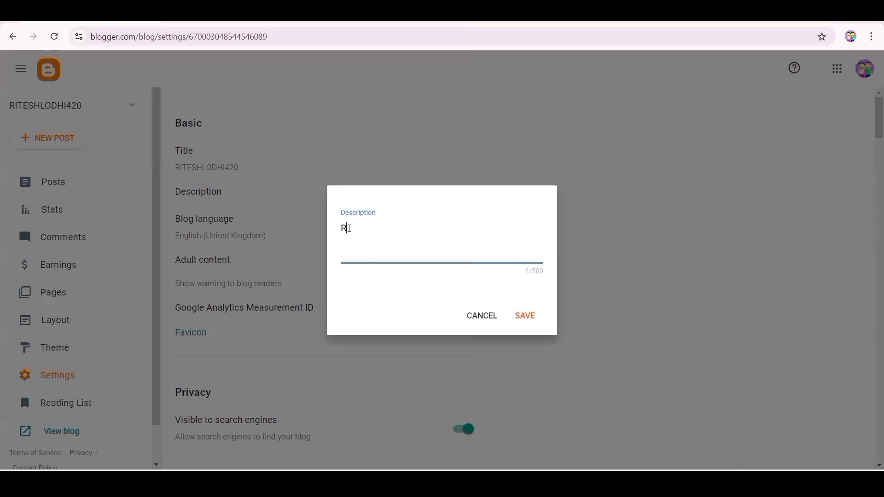
key(Caps_Lock)
text(riteshlodhi420,ritesh lodhi,ritesh,digital ritesh,digital skills,digital product,video course,)
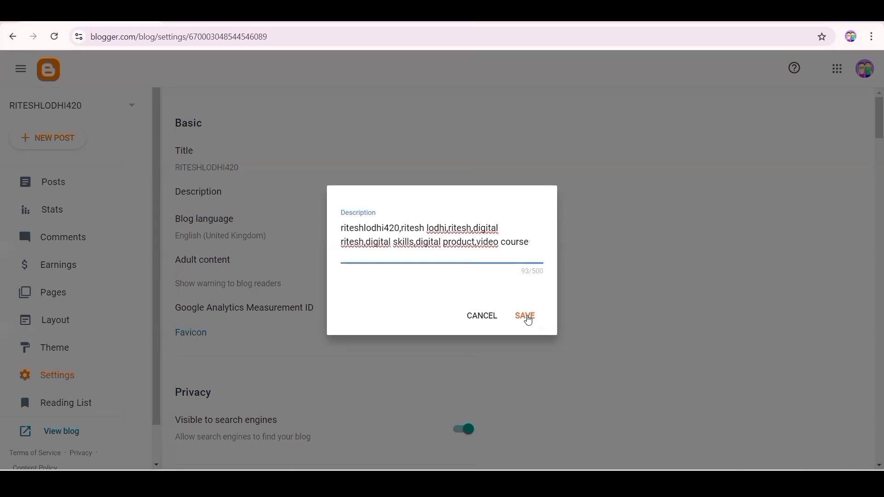
click(528, 319)
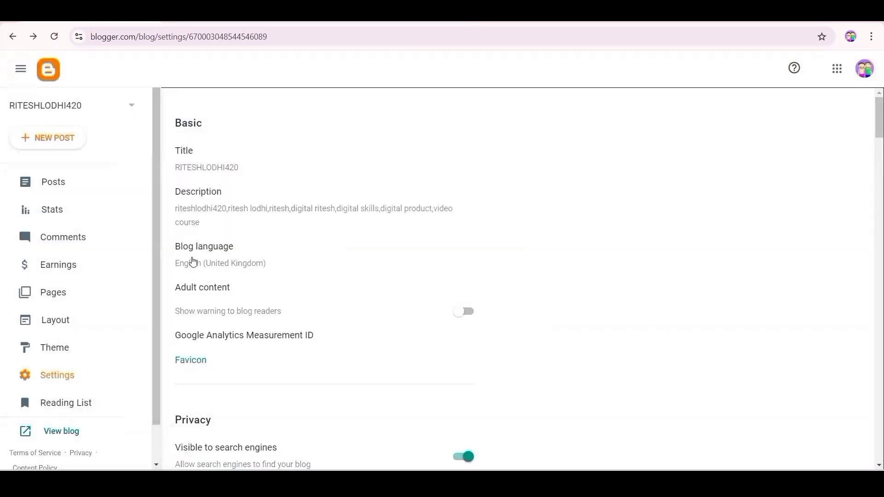
- Inspect the Google Analytics Measurement ID setting and close its editor without entering an ID
scroll(192, 262, down, 1)
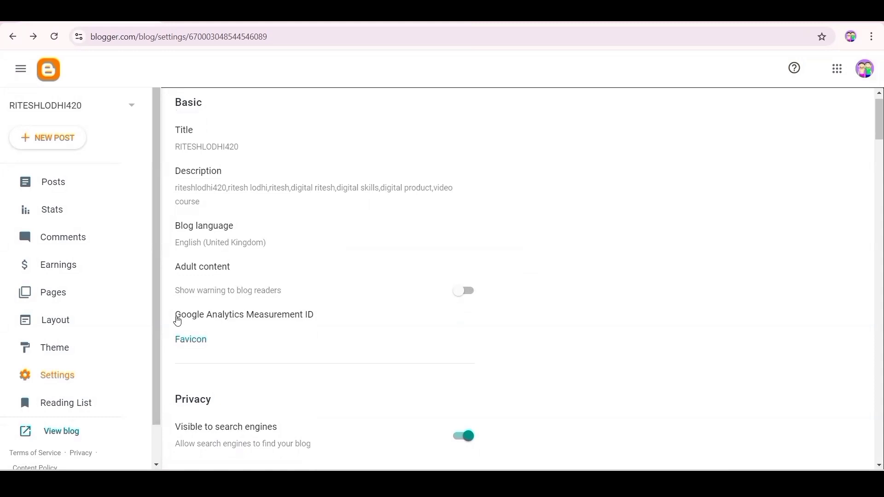
click(238, 319)
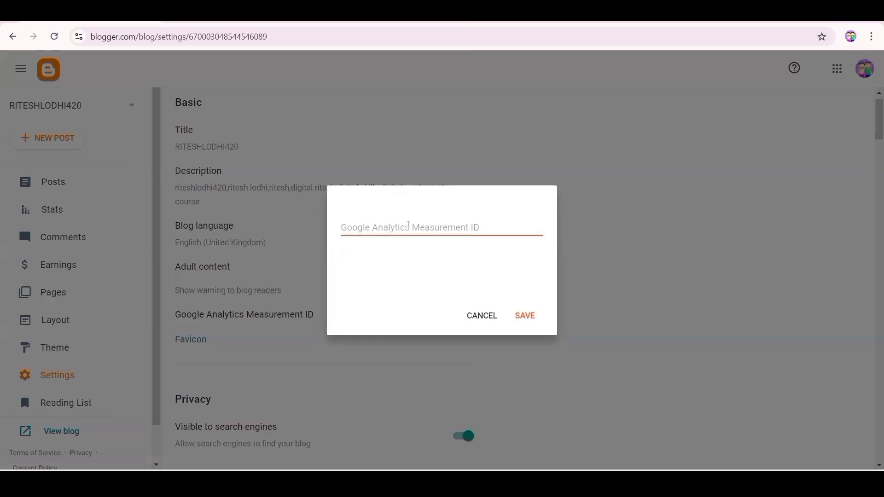
click(525, 316)
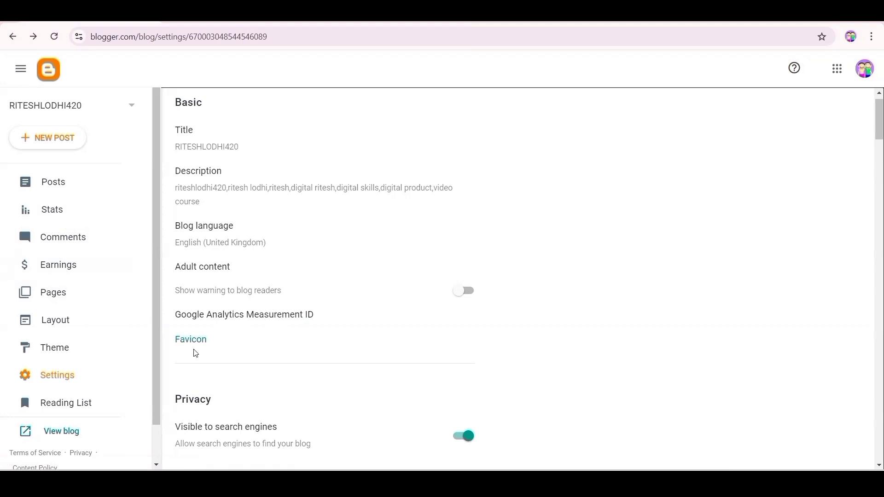
- Upload Logo Cartoon.png from the MOBILE folder in Downloads as the blog's favicon, save it and return to the settings
scroll(196, 353, down, 1)
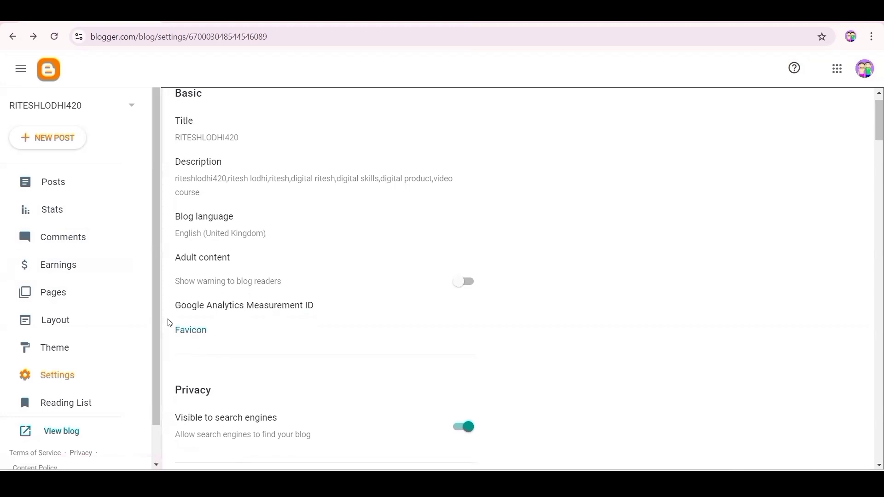
click(191, 336)
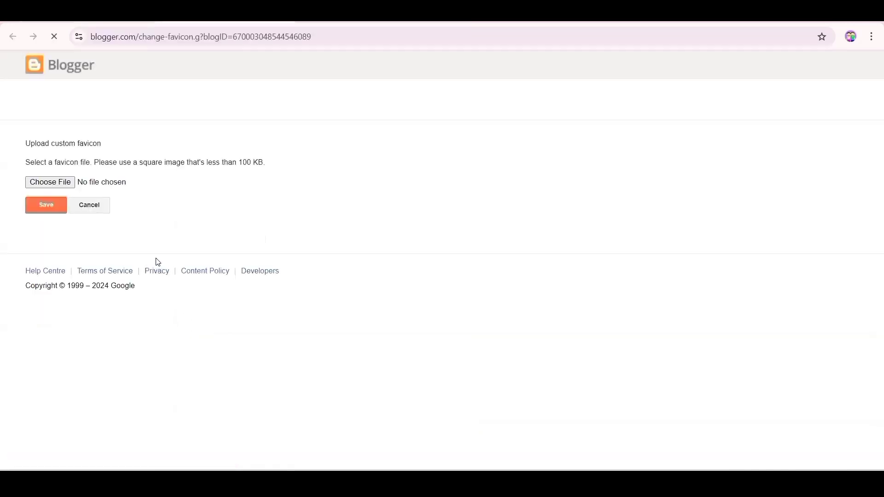
click(48, 184)
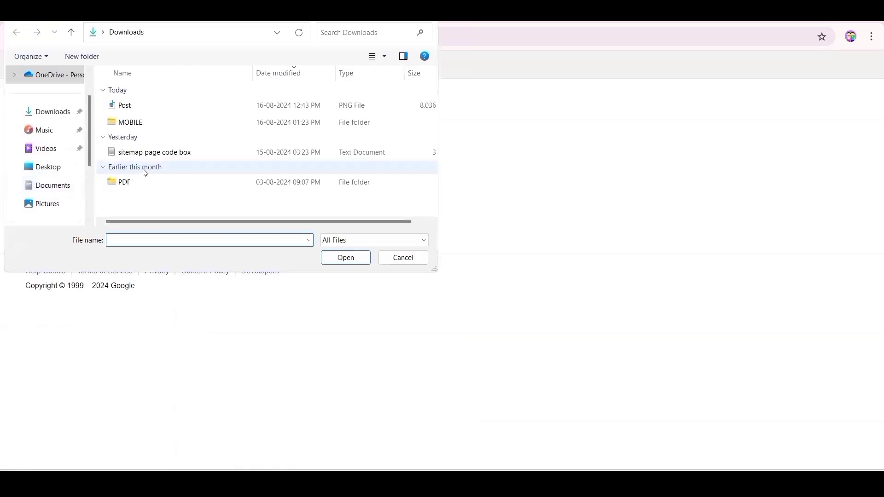
click(134, 124)
double_click(134, 123)
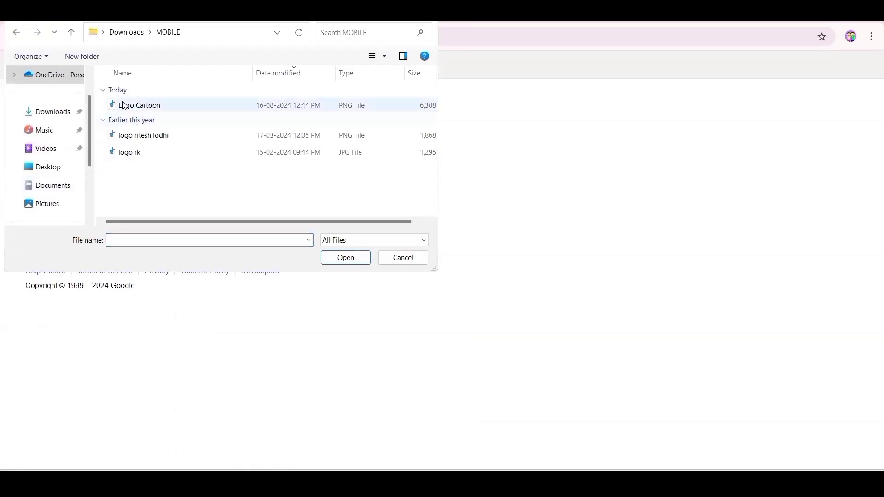
click(122, 109)
click(343, 259)
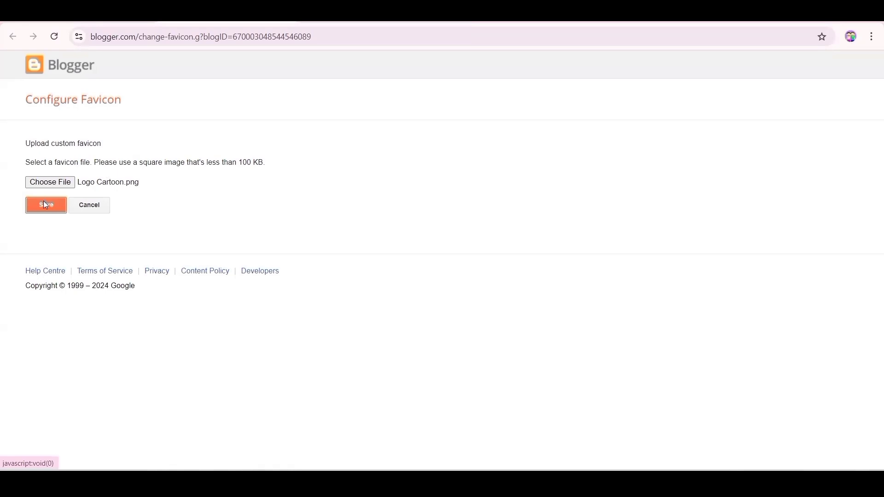
click(289, 18)
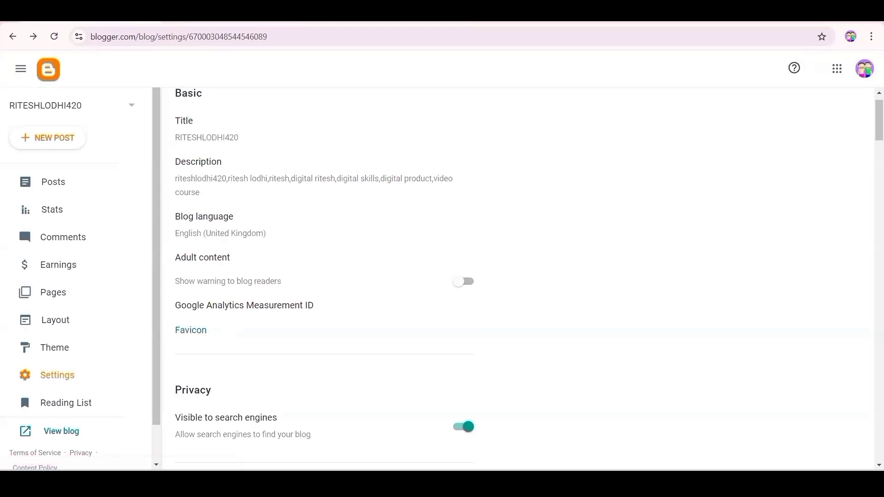
- Search Google for "your shopping mall.blogspot.com" to see how favicons appear in the results, and return to the blog settings
key(ctrl+t)
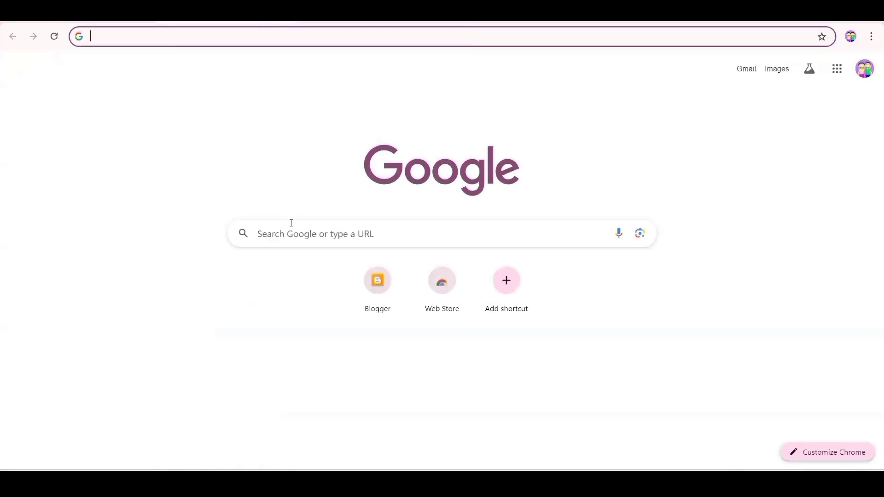
click(291, 224)
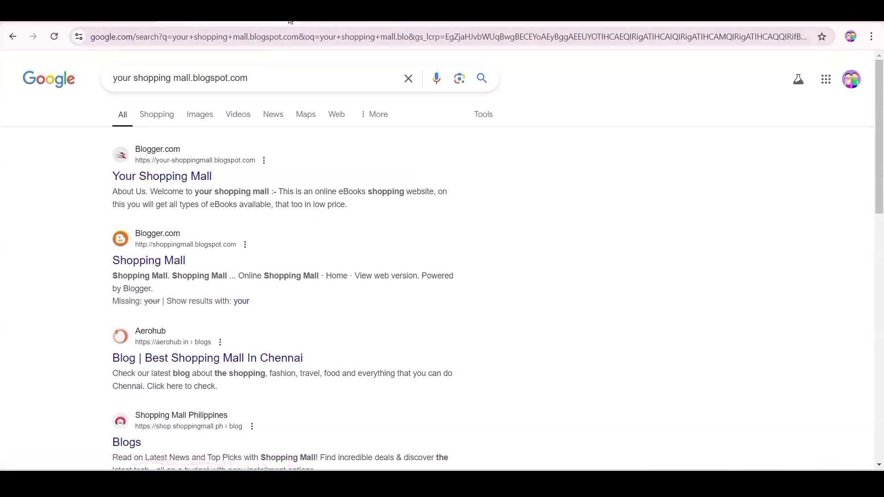
key(alt+Left)
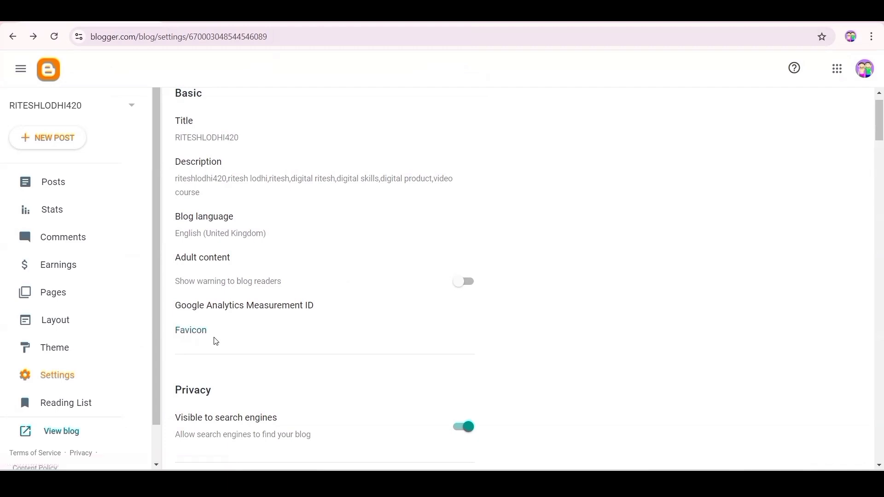
- Inspect the blog address under the Publishing settings and close its editor
scroll(231, 335, down, 1)
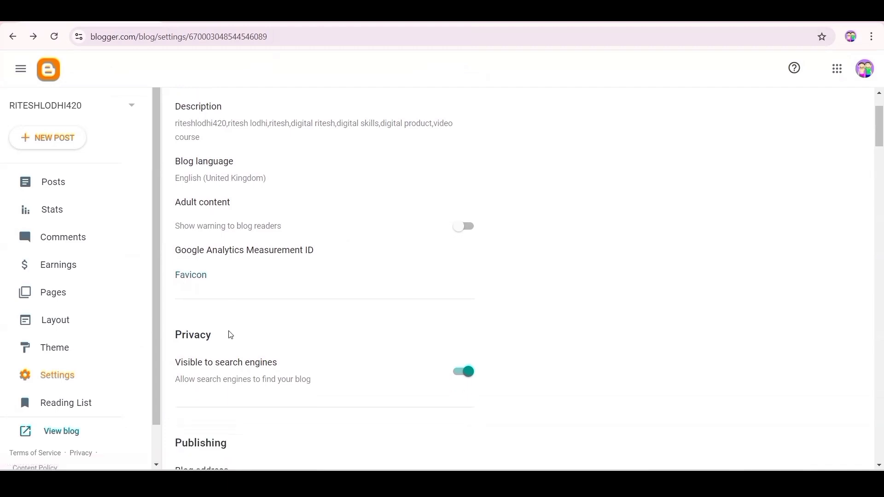
scroll(231, 335, down, 2)
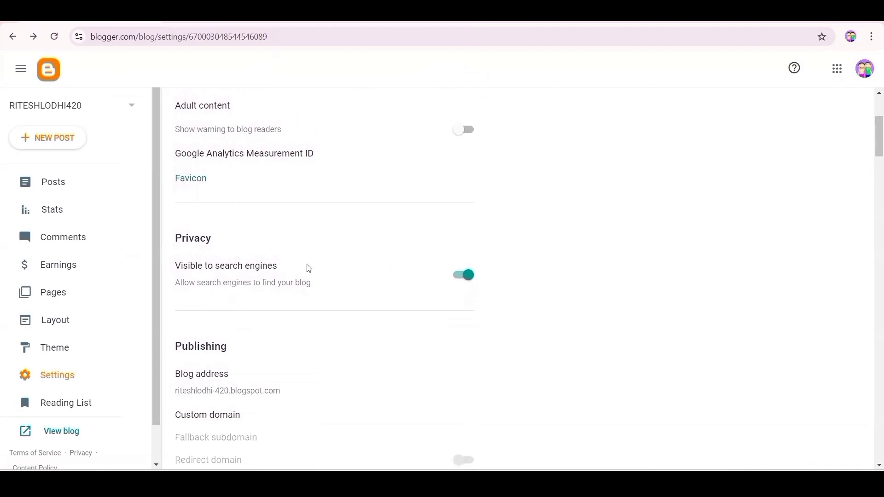
scroll(428, 285, down, 2)
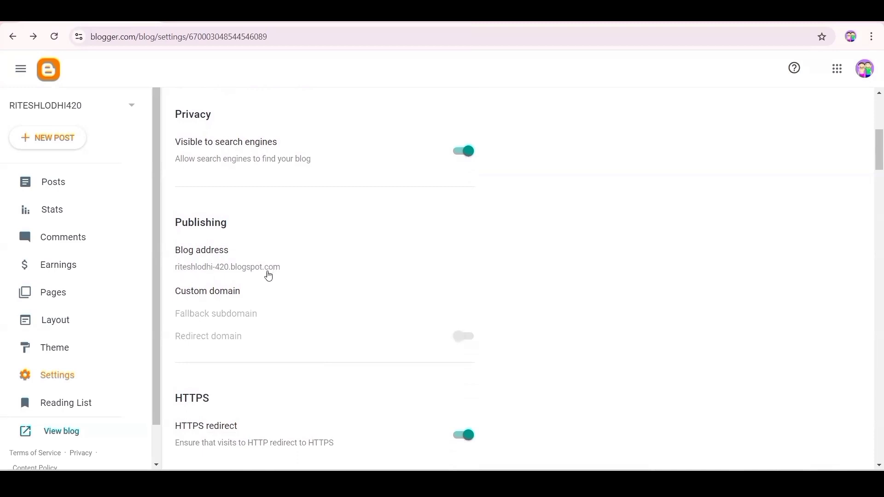
click(236, 266)
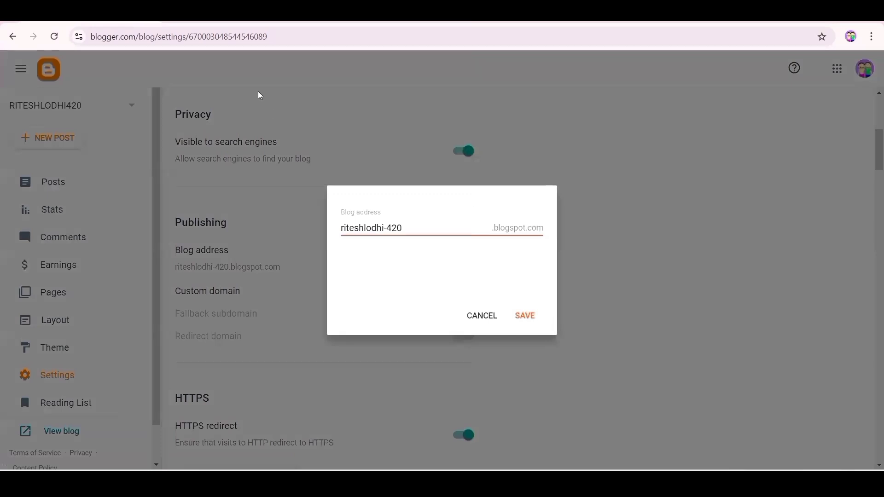
click(524, 315)
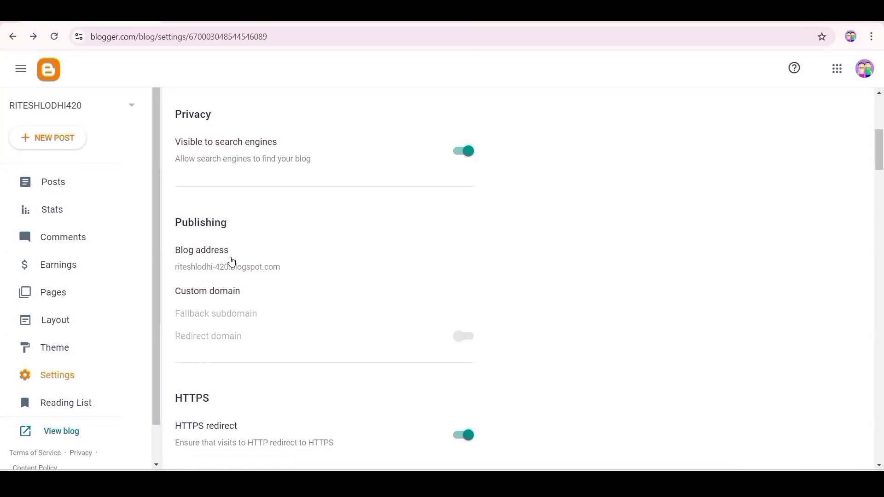
- View the live blog, examine its web address in the browser and return to the settings
scroll(228, 262, down, 5)
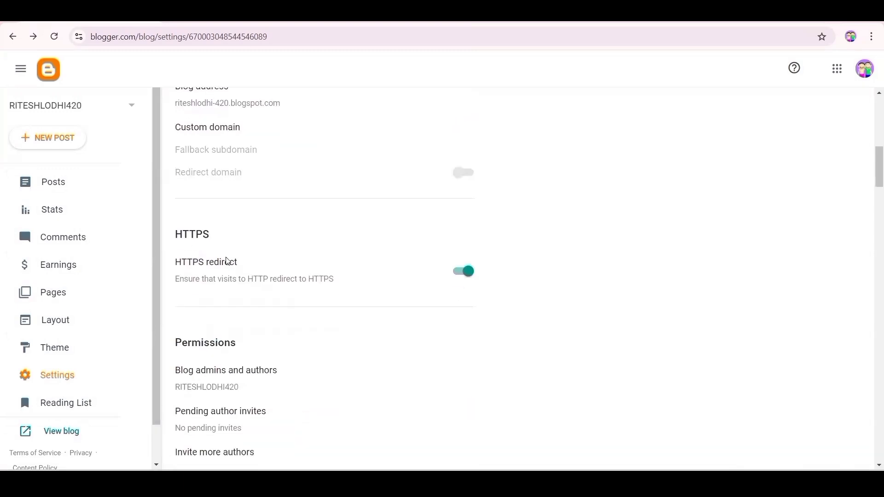
scroll(227, 262, up, 3)
scroll(227, 263, up, 3)
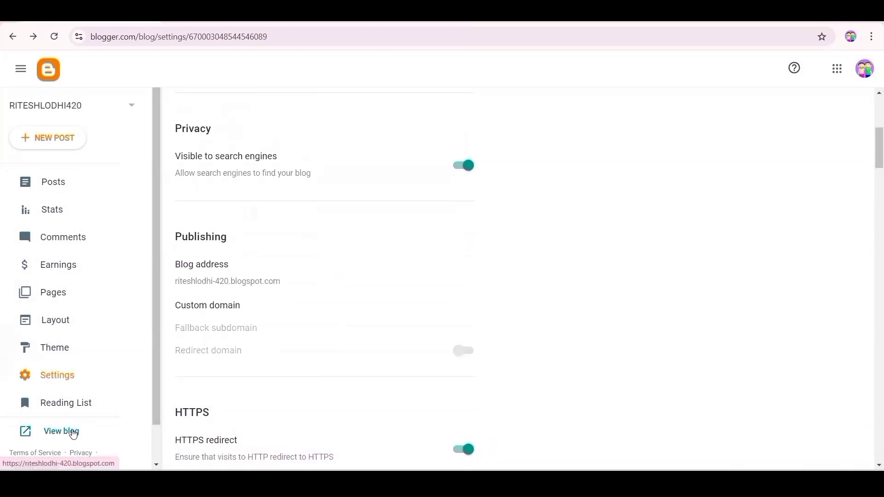
click(72, 430)
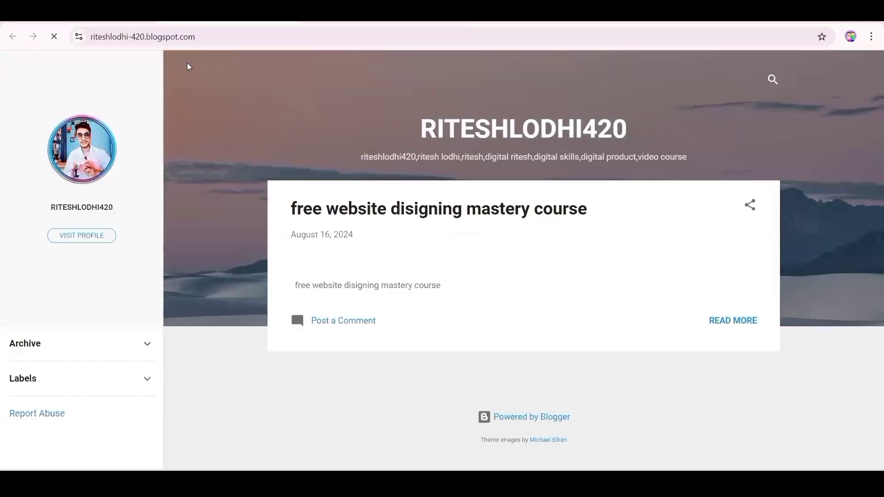
click(109, 40)
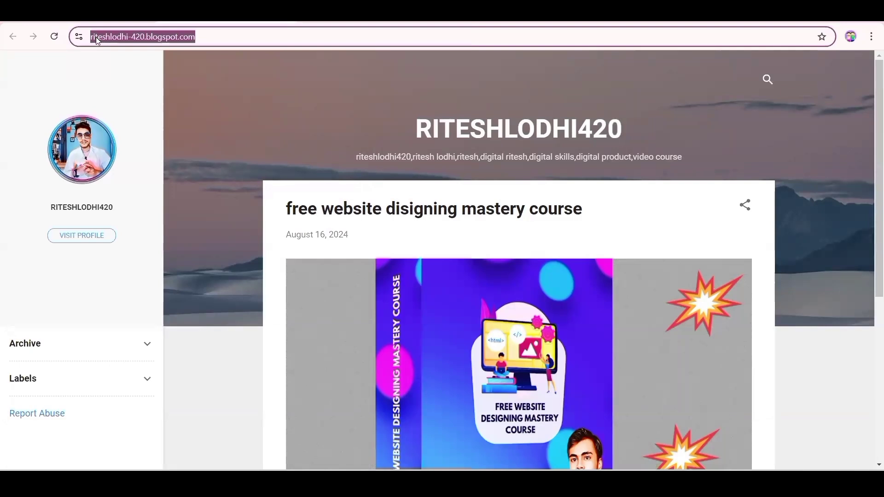
click(146, 39)
drag(171, 37, 188, 52)
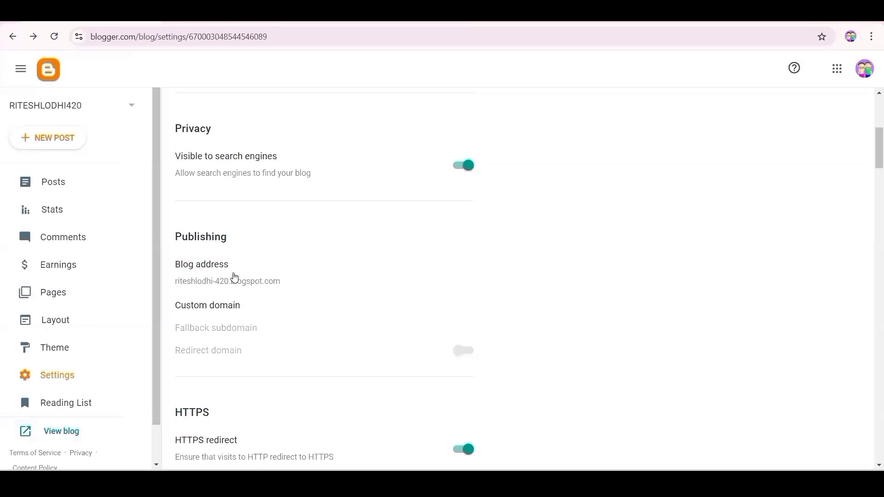
- Inspect the Custom domain setting, cancel it without entering a domain, and look over the HTTPS redirect option
scroll(283, 289, down, 1)
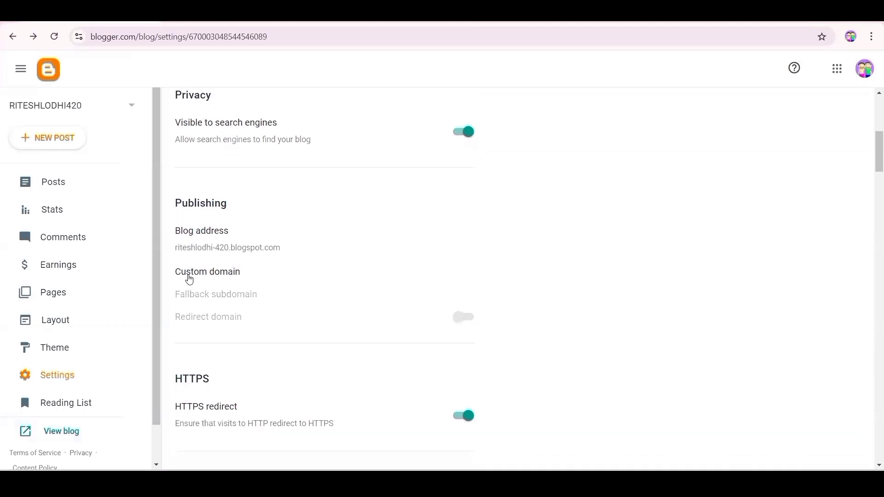
scroll(189, 279, down, 1)
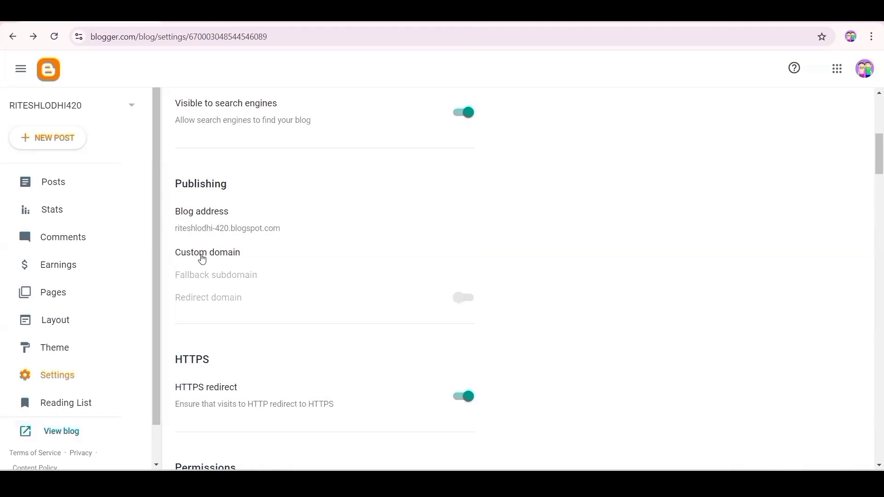
click(202, 258)
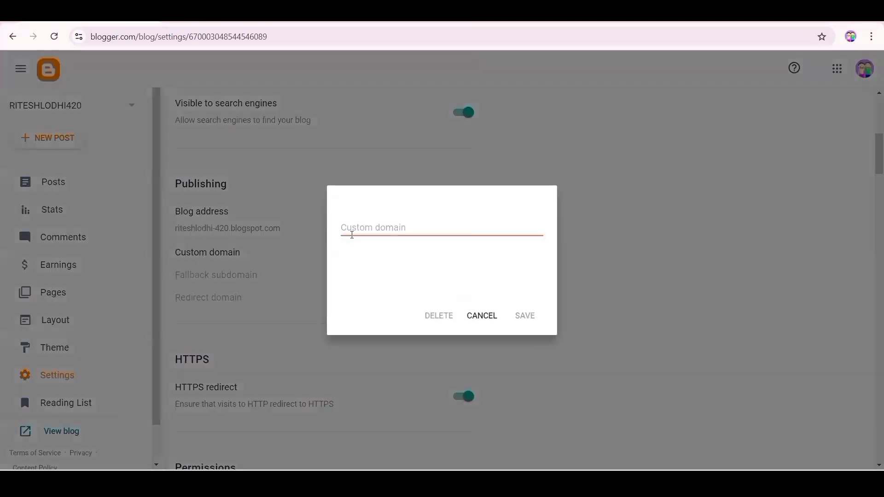
click(482, 315)
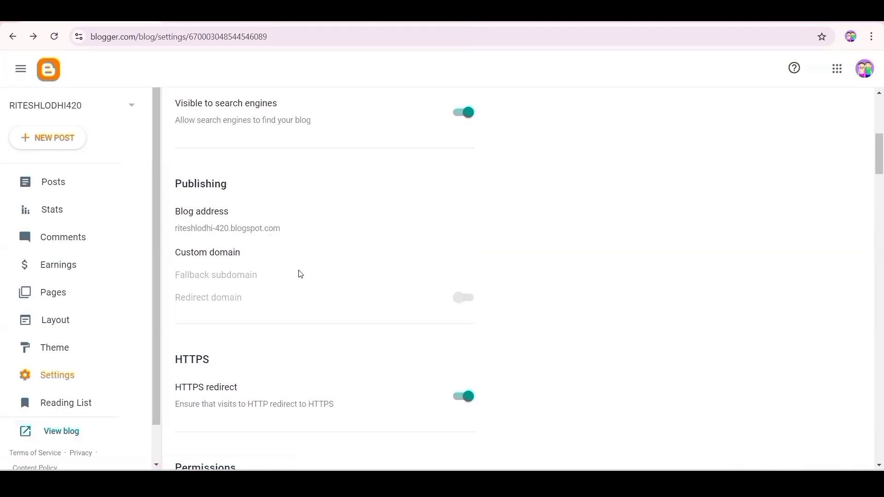
scroll(315, 287, down, 1)
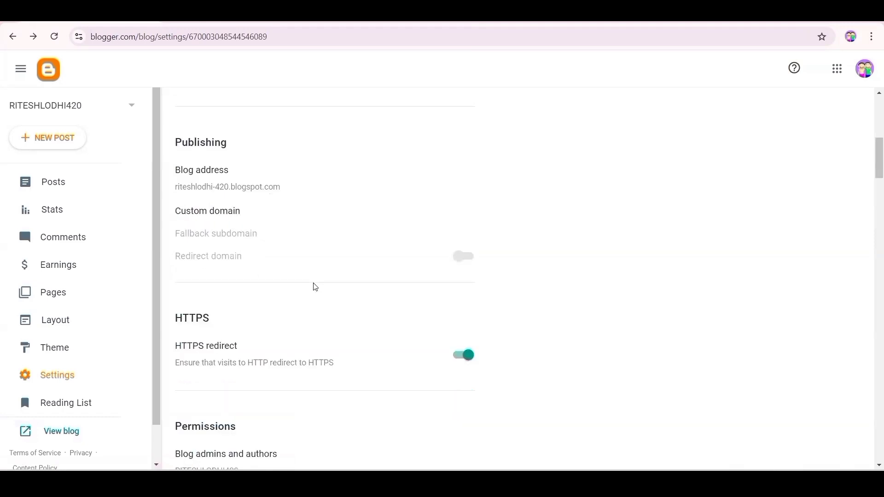
scroll(315, 288, down, 2)
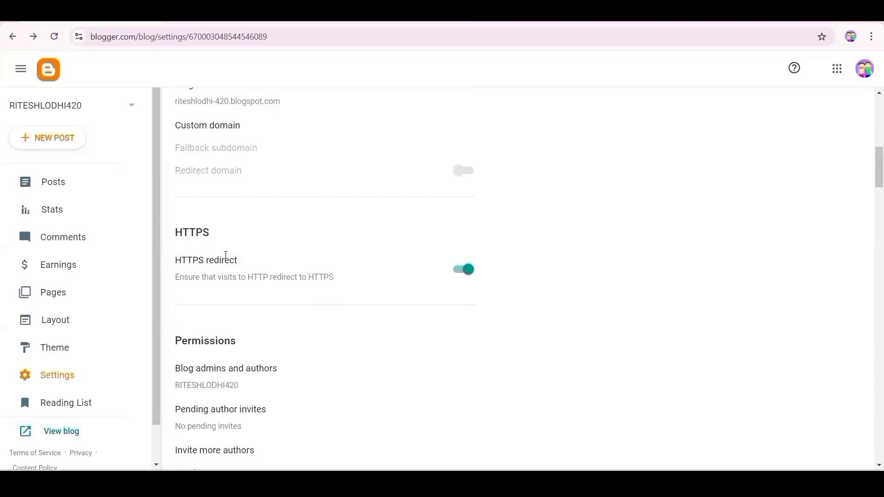
- Review the Permissions, Posts and Comments settings, including reader access, maximum posts, image options and comment moderation
scroll(225, 257, down, 2)
scroll(225, 257, down, 2)
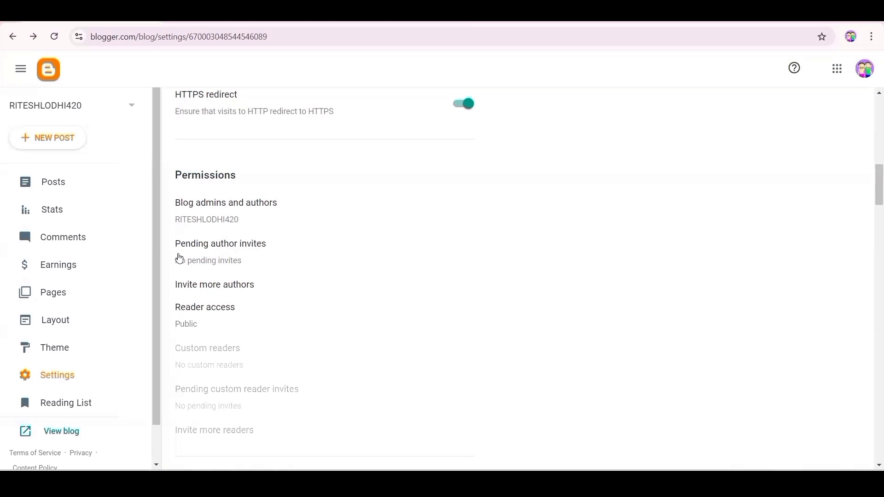
scroll(270, 300, down, 1)
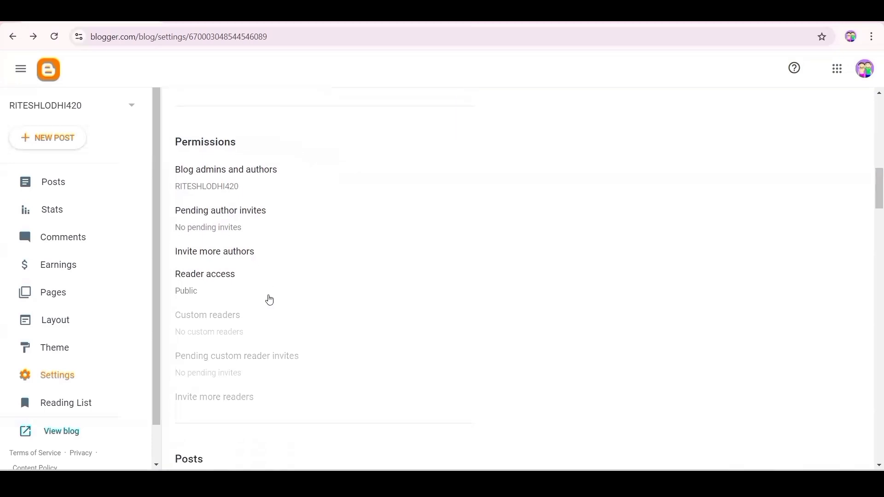
scroll(269, 300, down, 6)
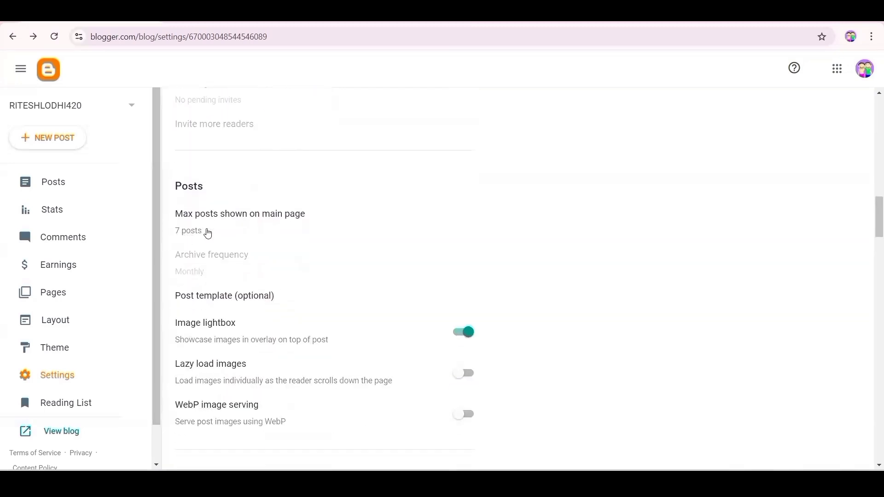
scroll(311, 226, down, 3)
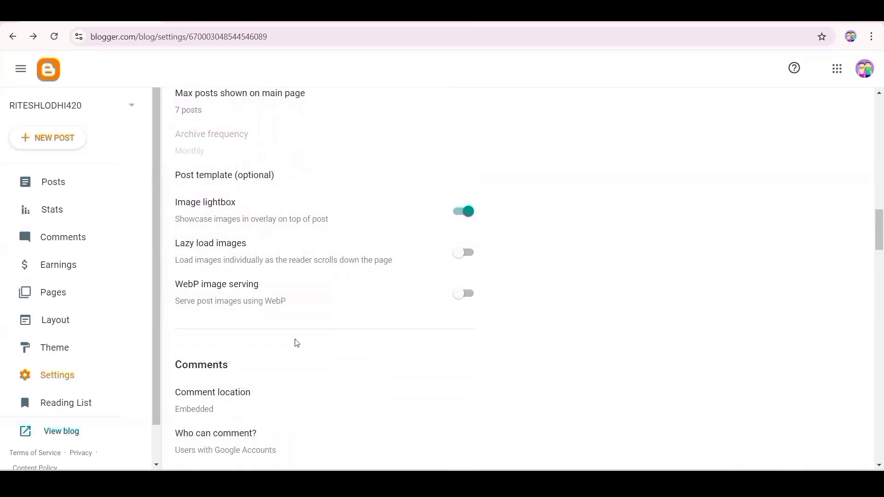
scroll(297, 344, down, 2)
scroll(296, 344, down, 1)
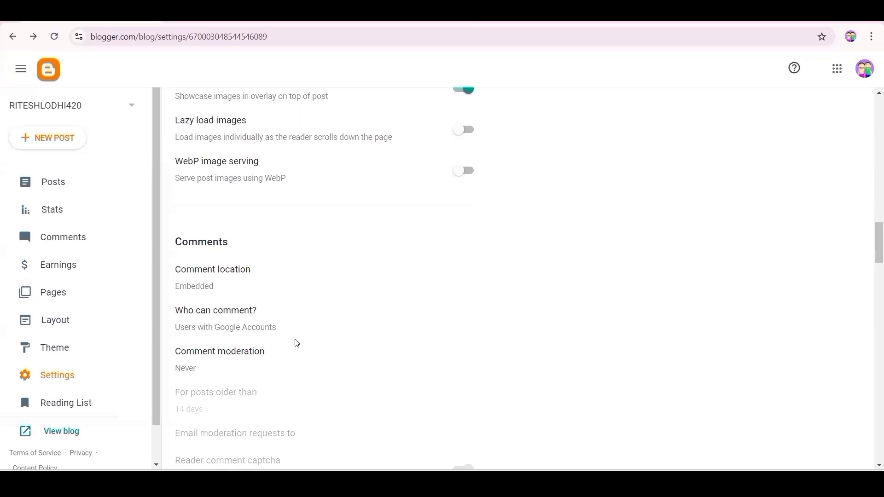
scroll(297, 344, down, 4)
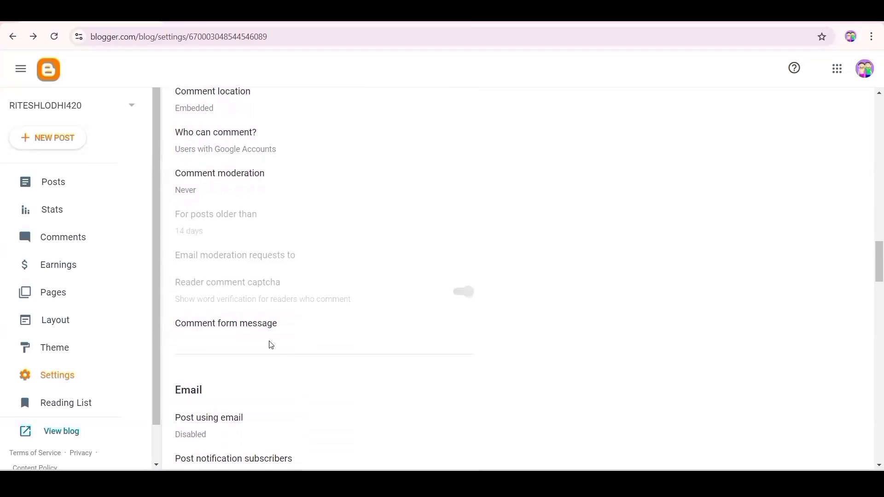
scroll(271, 345, down, 4)
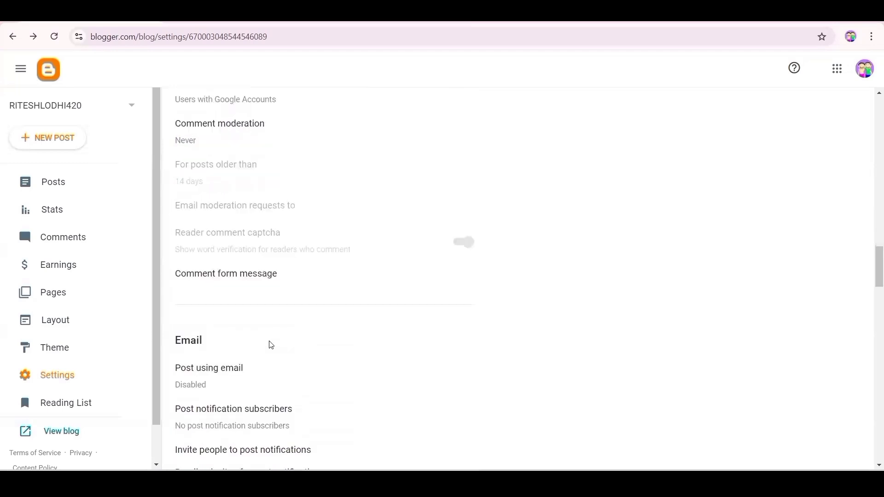
- Remove the pending e-mail invite for comment notifications in the Email settings and save the change
scroll(270, 346, up, 1)
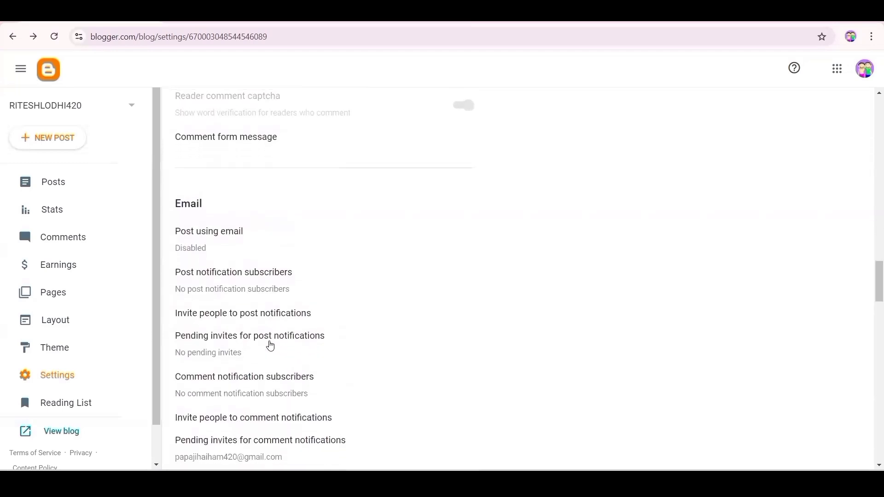
scroll(271, 346, down, 2)
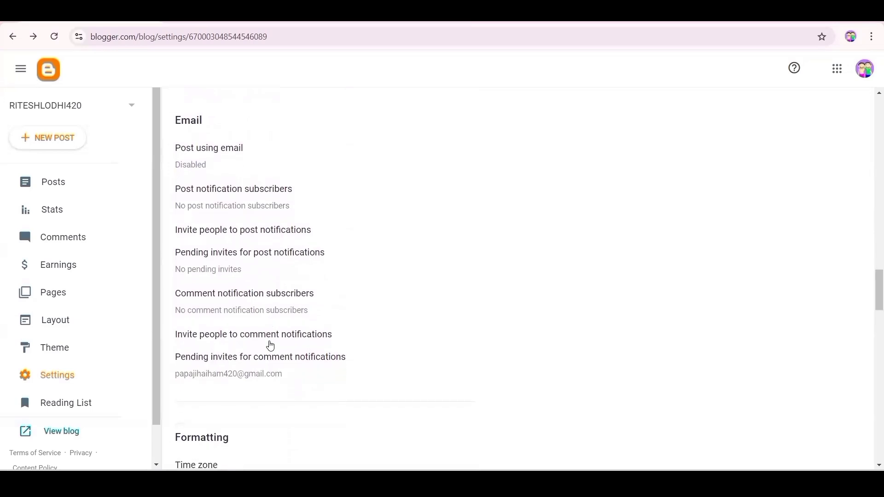
scroll(270, 346, up, 1)
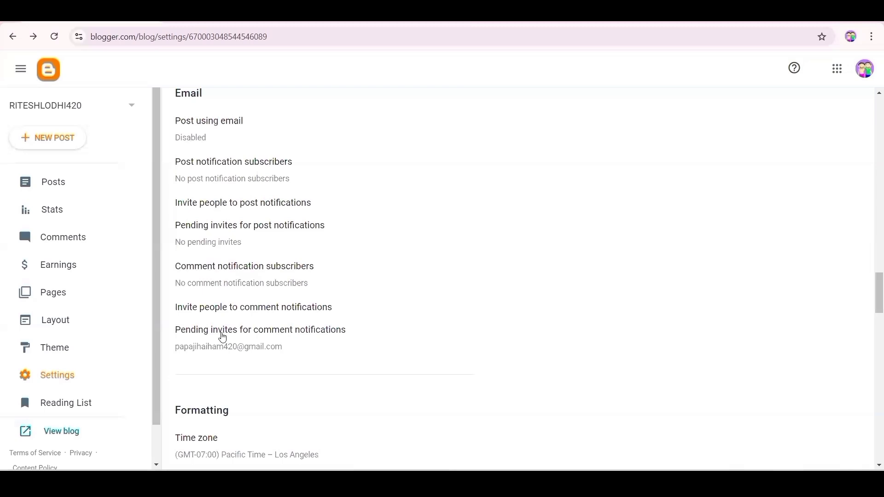
click(254, 348)
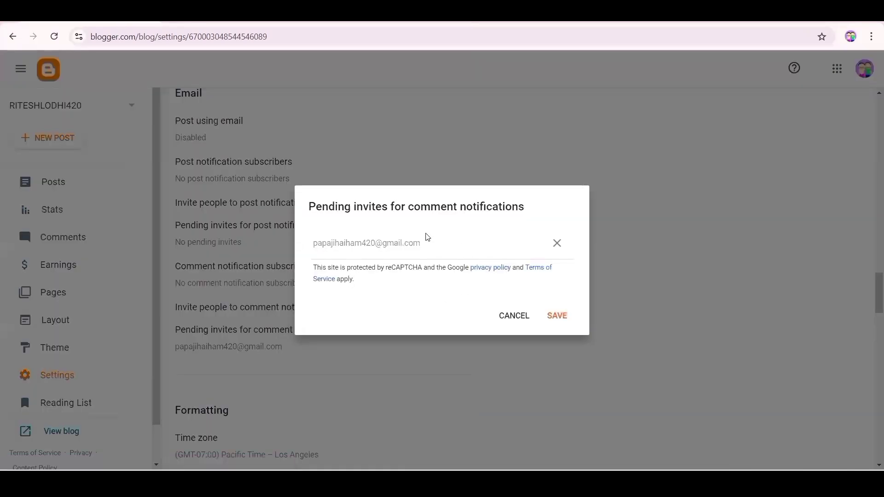
click(557, 243)
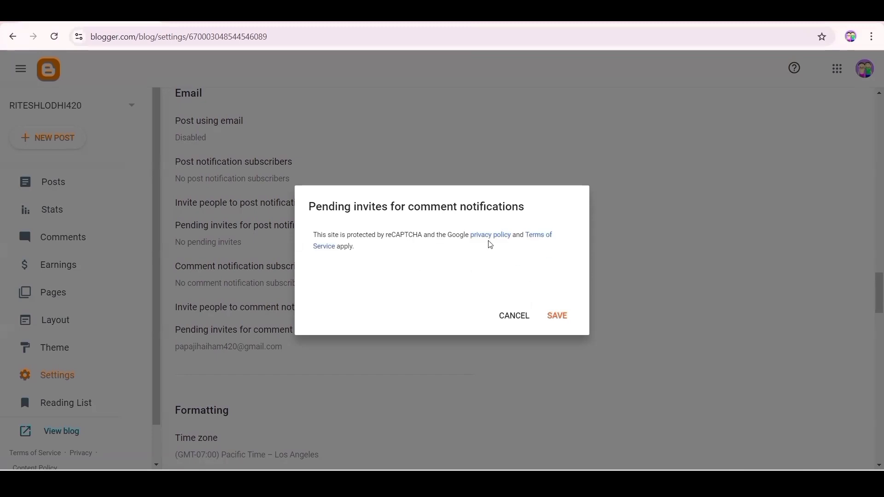
click(558, 316)
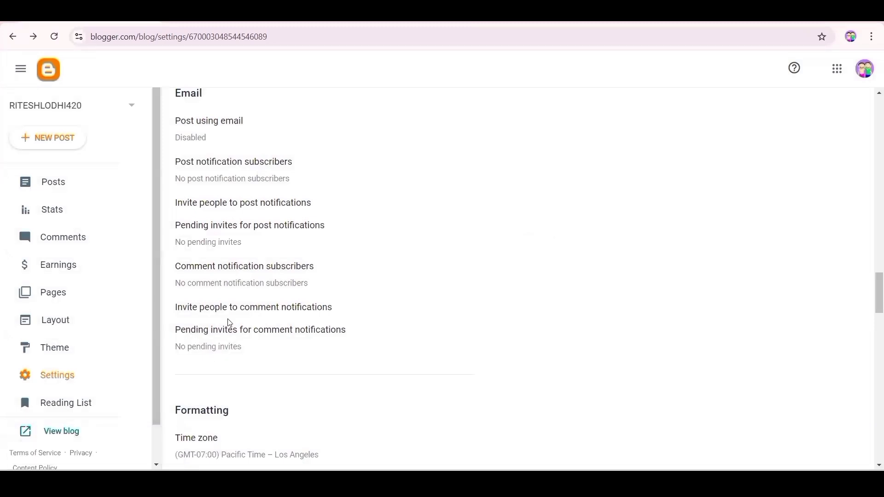
- Set the blog's time zone to (GMT+05:30) India Standard Time – Kolkata and save it
scroll(251, 363, down, 3)
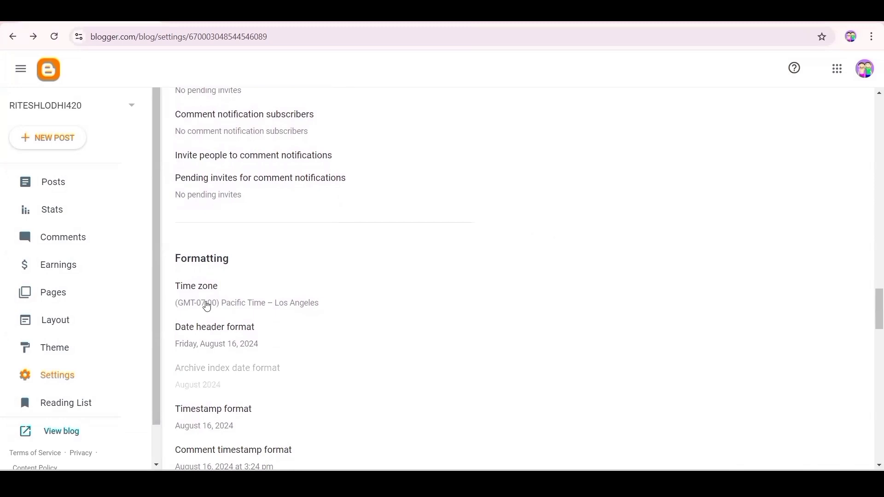
click(207, 306)
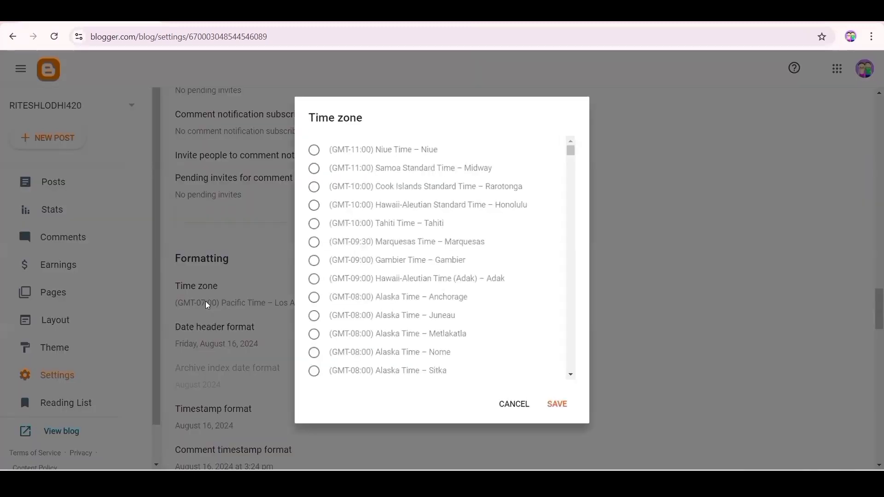
scroll(327, 307, down, 20)
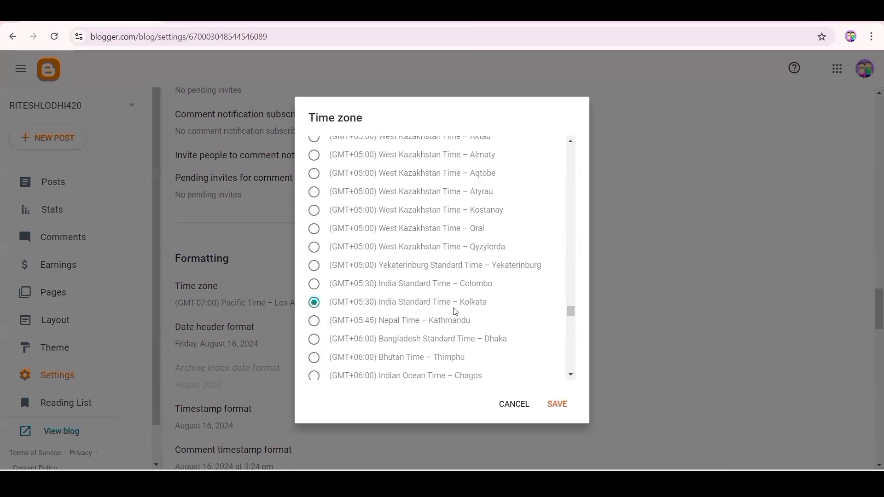
click(551, 407)
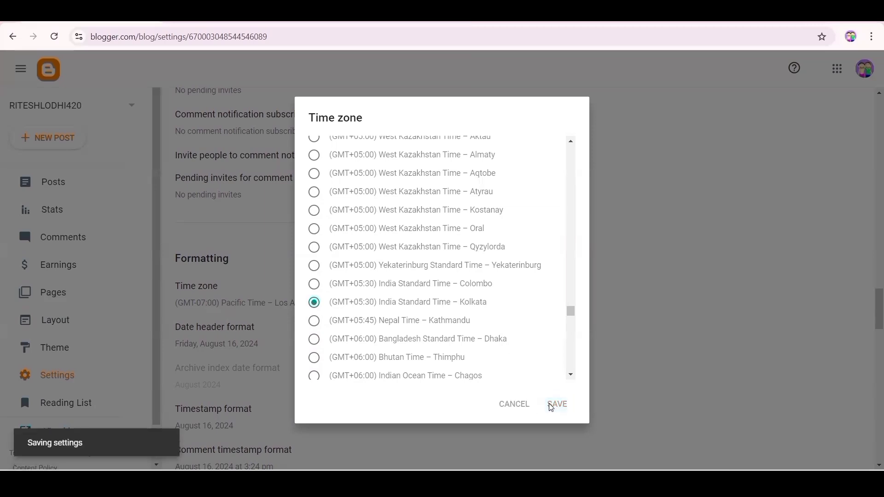
- Enable the search description option under Meta tags
scroll(551, 407, down, 1)
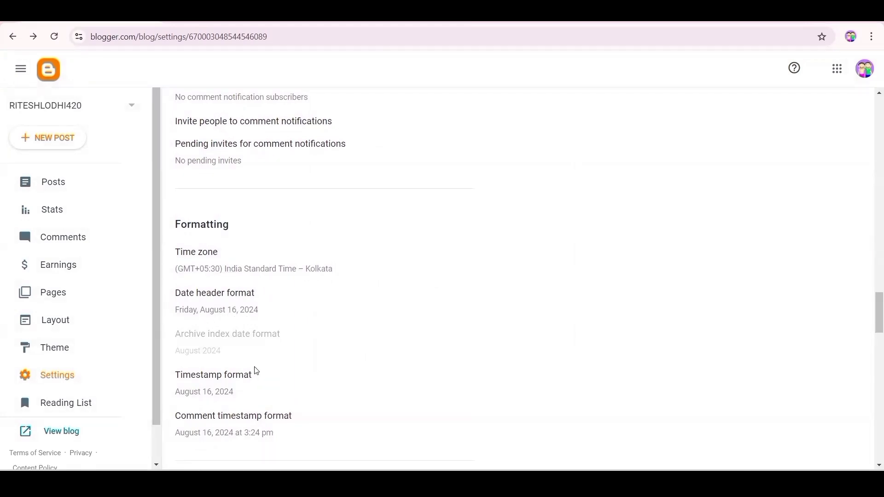
scroll(297, 350, down, 2)
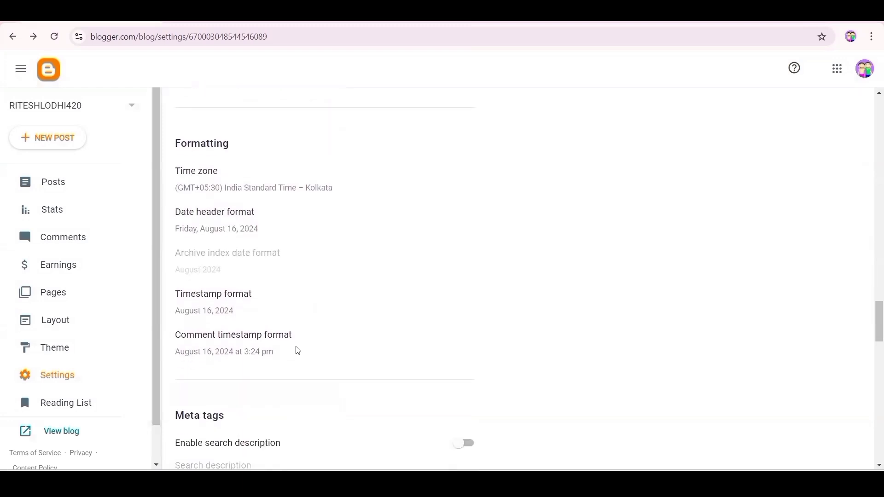
scroll(297, 350, down, 2)
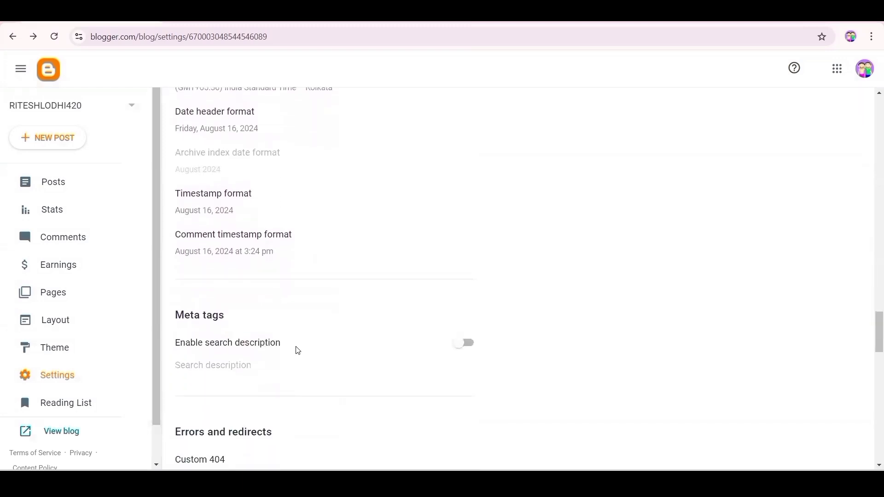
scroll(297, 350, down, 1)
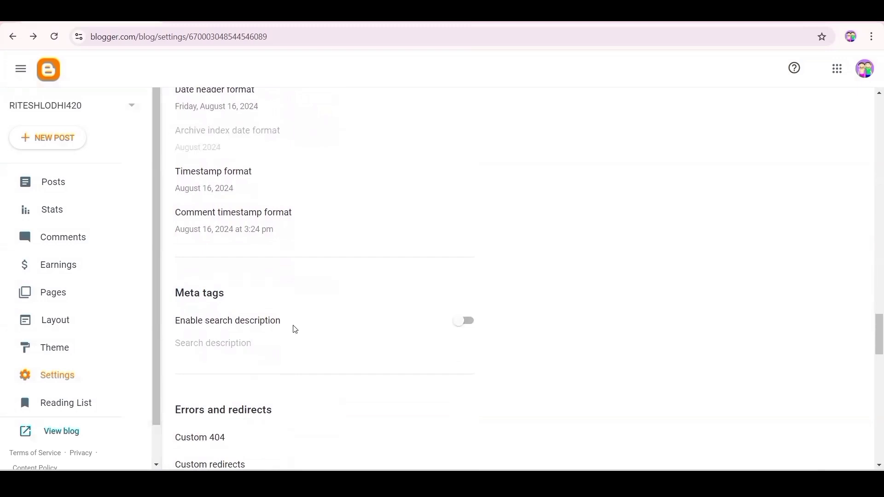
click(467, 321)
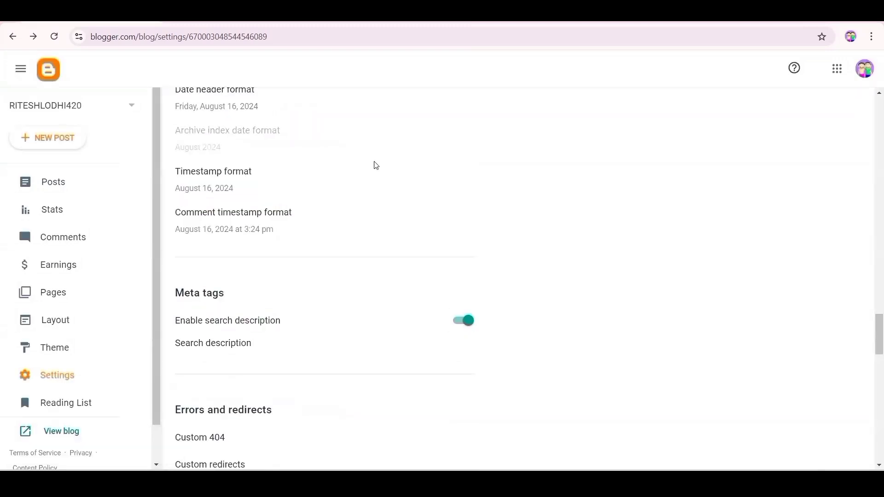
- Copy the full blog description text from the Basic settings and close its editor without changing it
scroll(373, 164, up, 10)
scroll(376, 165, up, 15)
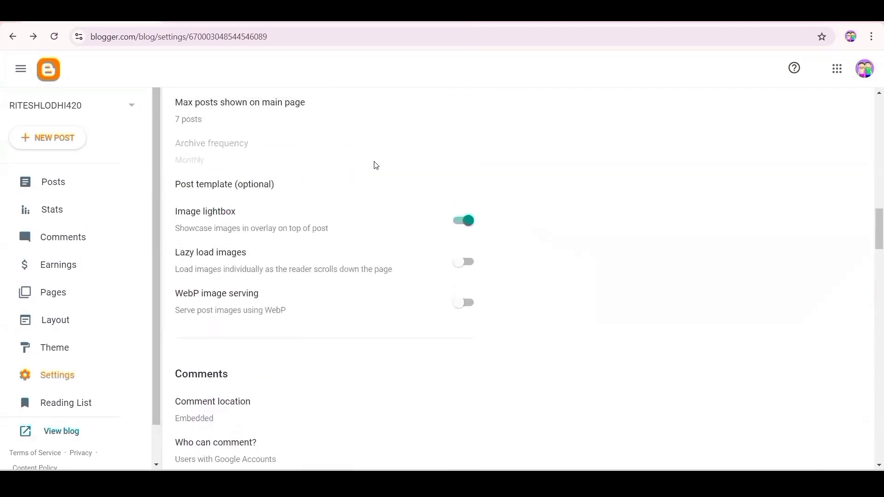
scroll(376, 165, up, 10)
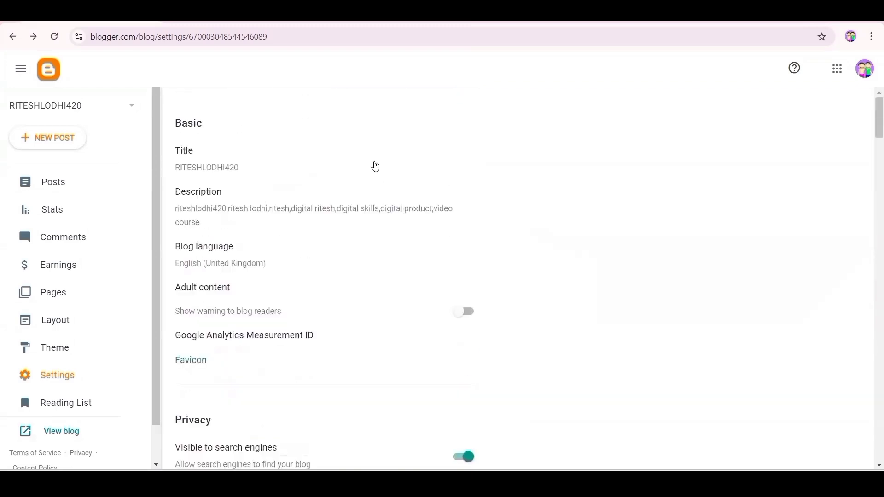
click(217, 214)
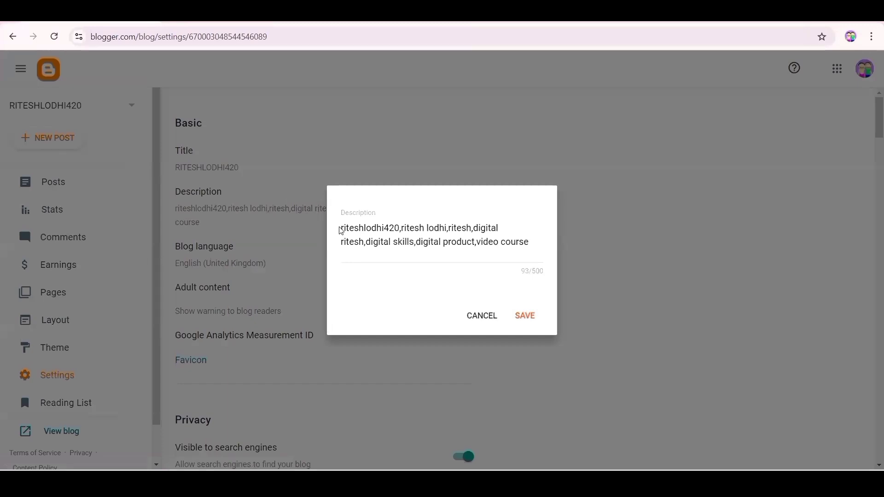
drag(341, 228, 548, 261)
key(ctrl+c)
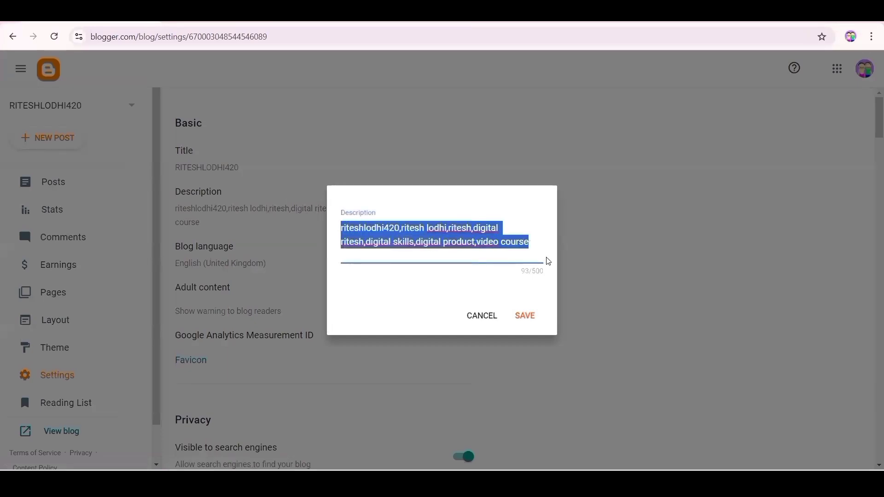
click(480, 317)
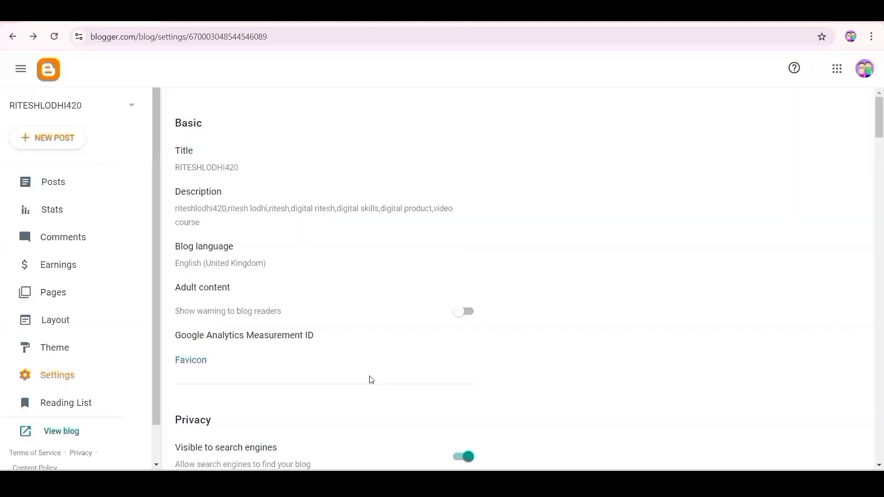
- Paste the copied blog description as the search description under Meta tags and save it
scroll(370, 379, down, 6)
scroll(372, 380, down, 15)
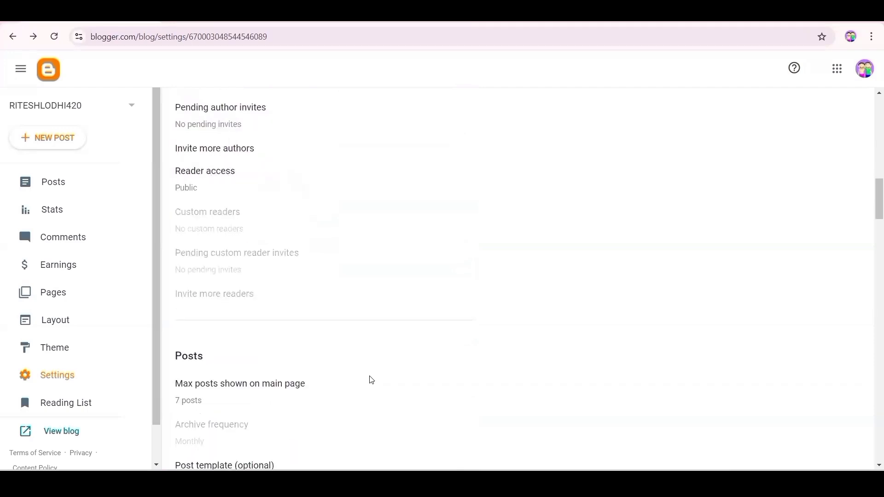
scroll(372, 380, down, 8)
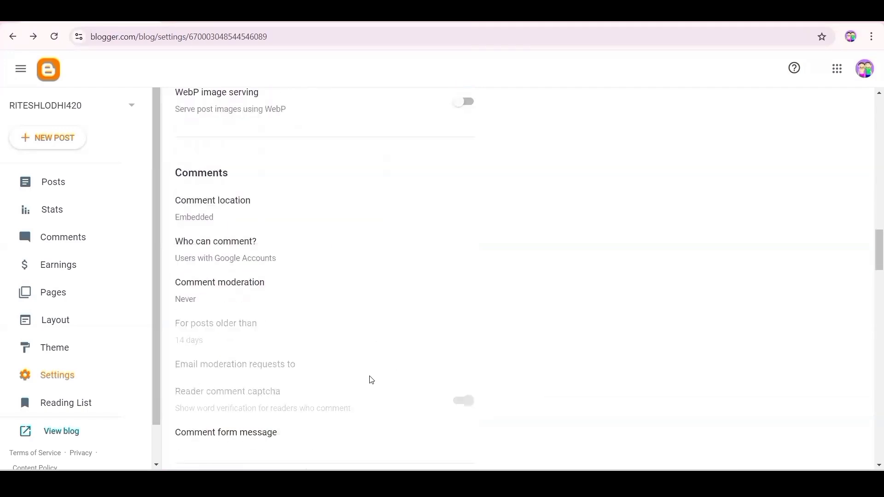
scroll(372, 380, down, 5)
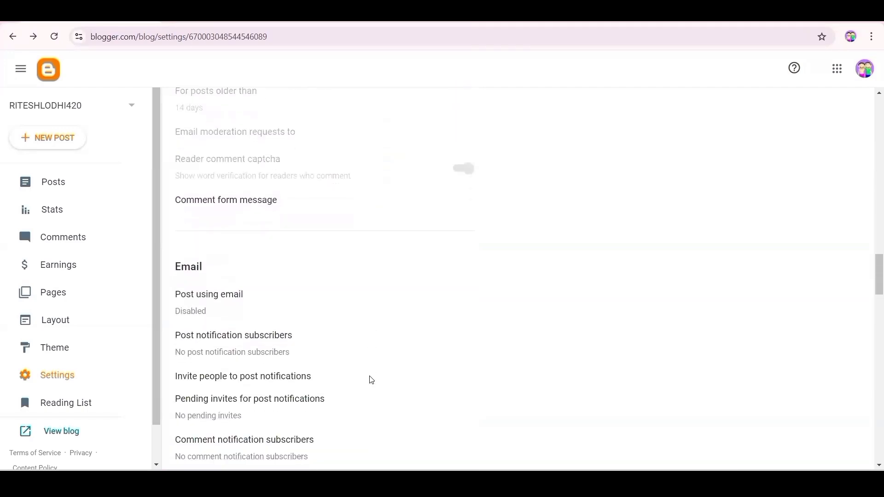
scroll(371, 380, down, 8)
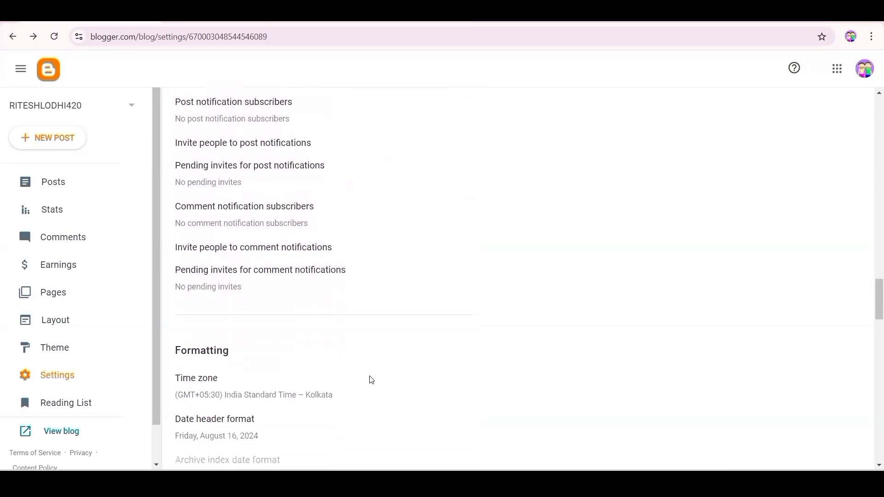
scroll(372, 380, down, 3)
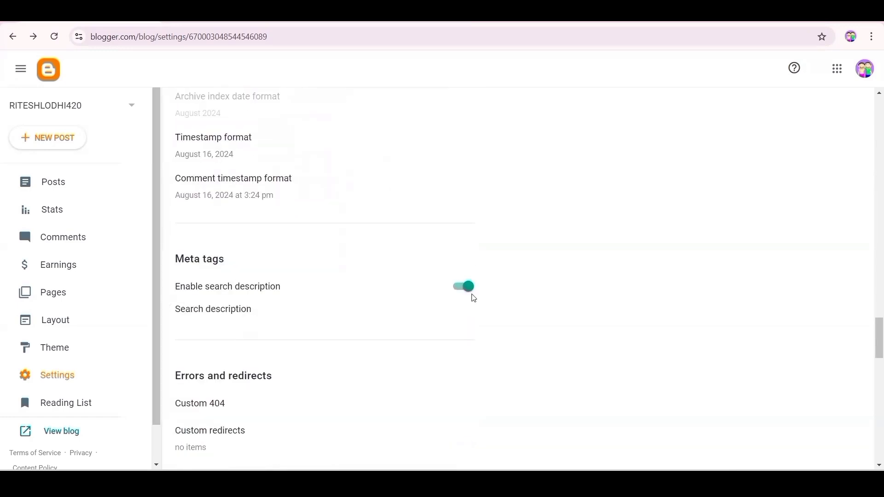
click(200, 311)
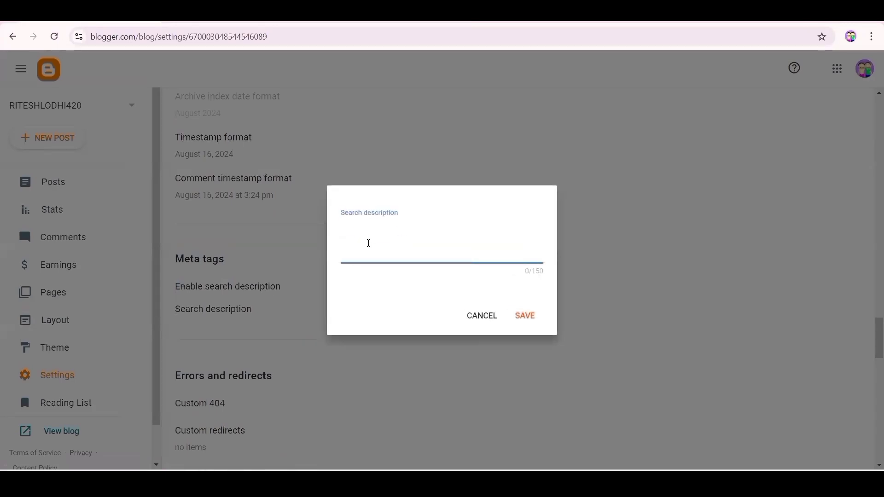
key(ctrl+v)
click(519, 321)
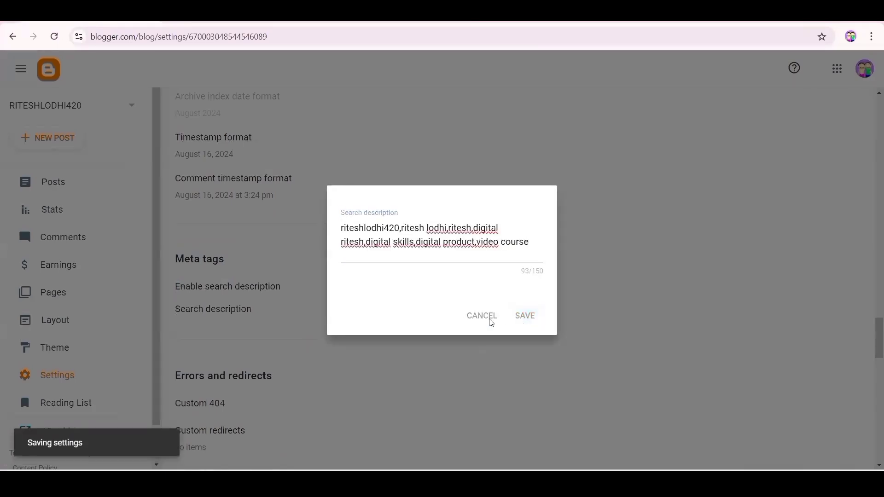
scroll(287, 394, down, 3)
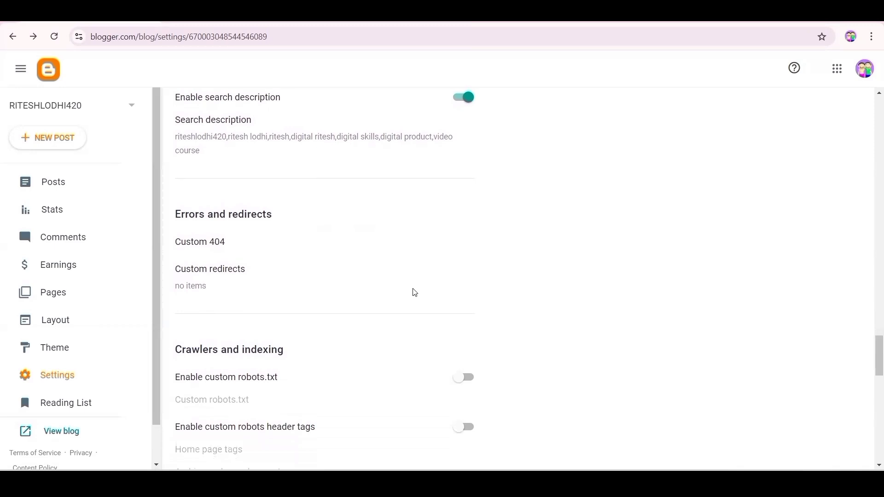
- Enable custom robots.txt under Crawlers and indexing and save its custom entry blank
scroll(415, 293, down, 2)
scroll(415, 293, down, 3)
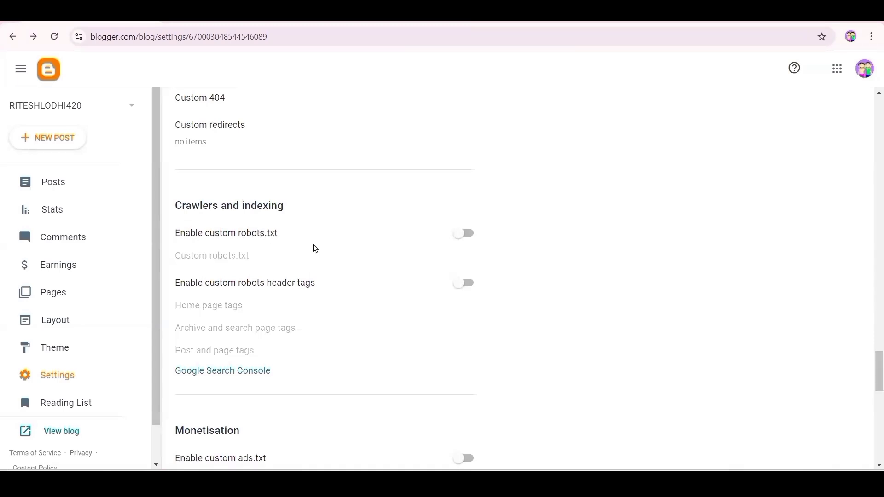
click(459, 234)
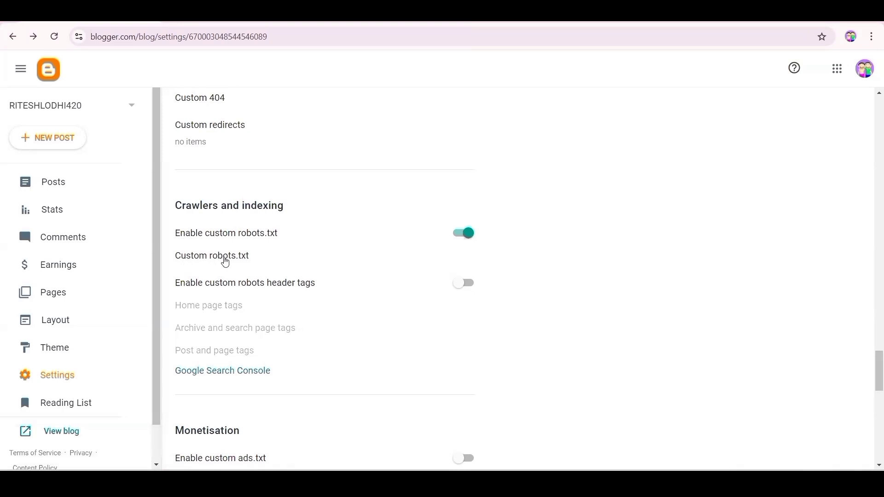
click(226, 262)
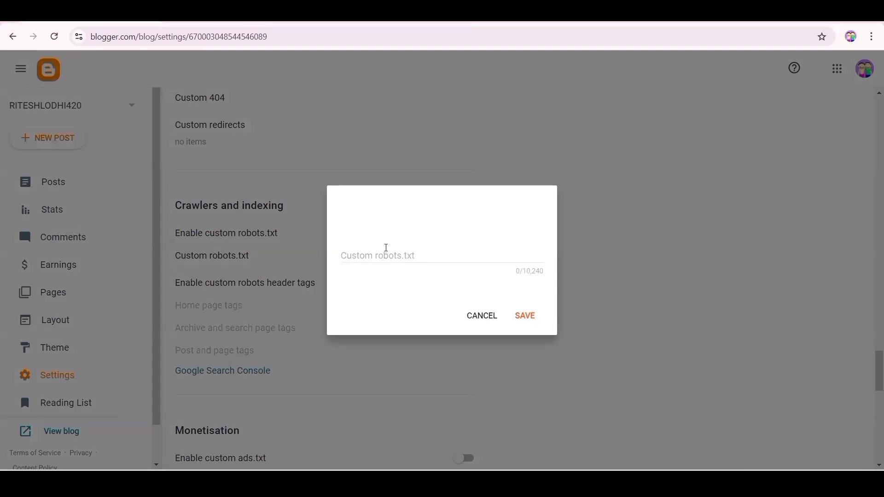
click(519, 317)
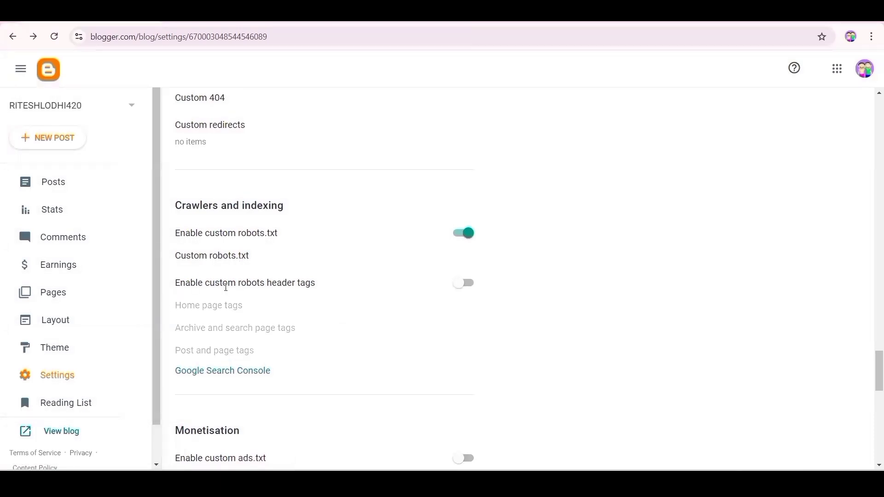
- Enable custom robots header tags, turn on the all and noodp tags for the home page, and save them
click(463, 285)
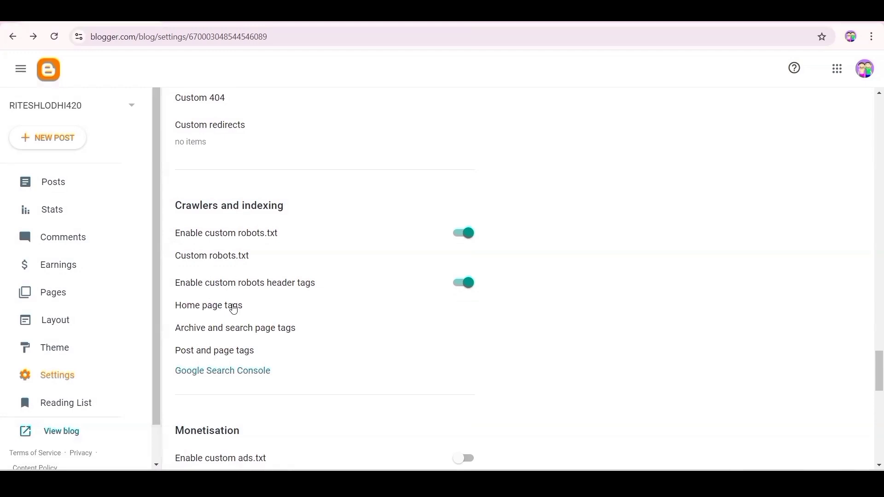
click(216, 306)
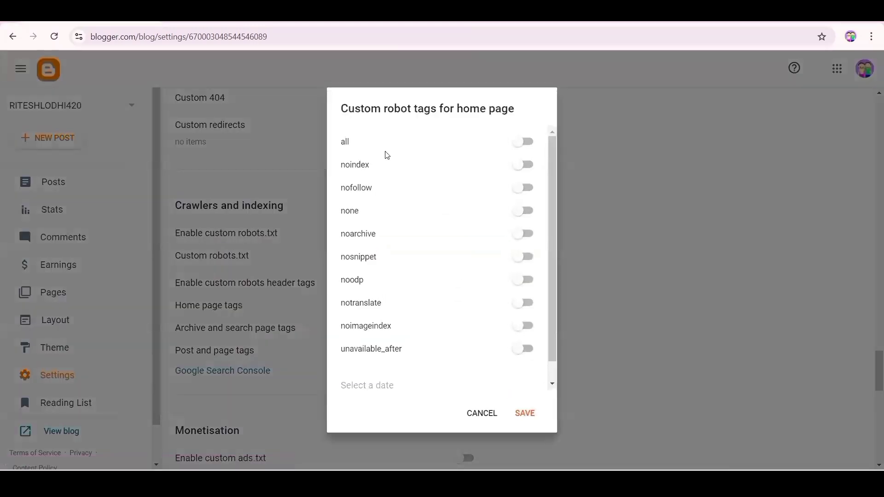
click(517, 142)
click(522, 280)
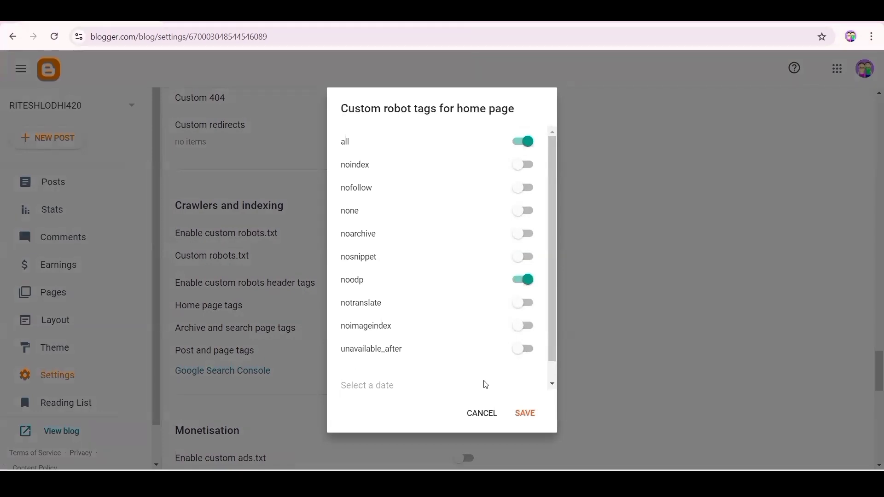
click(525, 415)
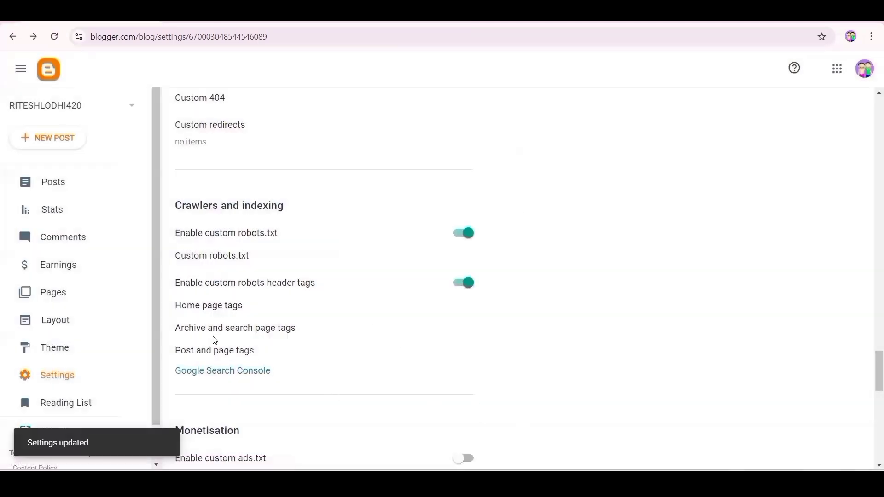
- Turn on the noindex and noodp robot tags for archive and search pages and save them
click(260, 329)
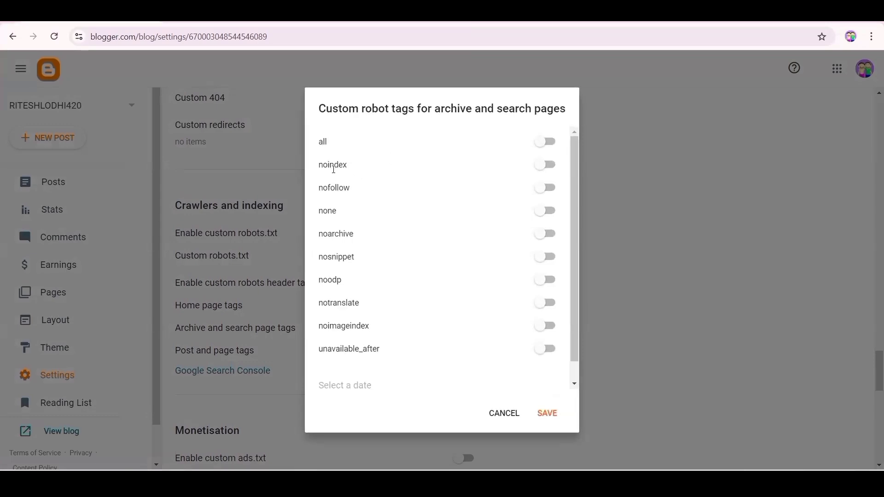
click(539, 167)
click(545, 278)
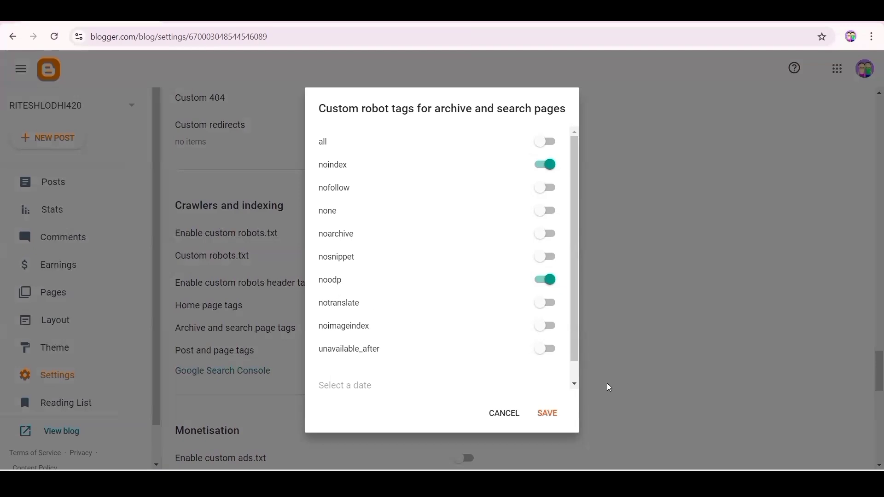
click(554, 414)
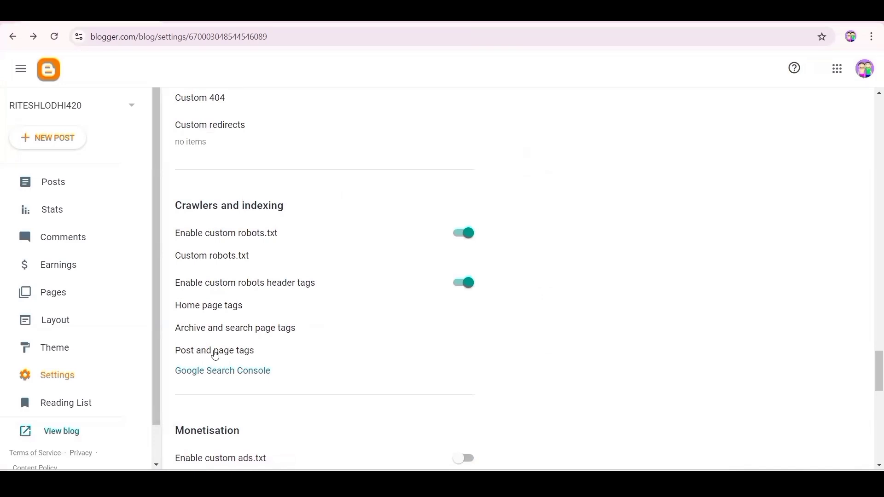
- Turn on the all and noodp robot tags for posts and pages and save them
click(216, 353)
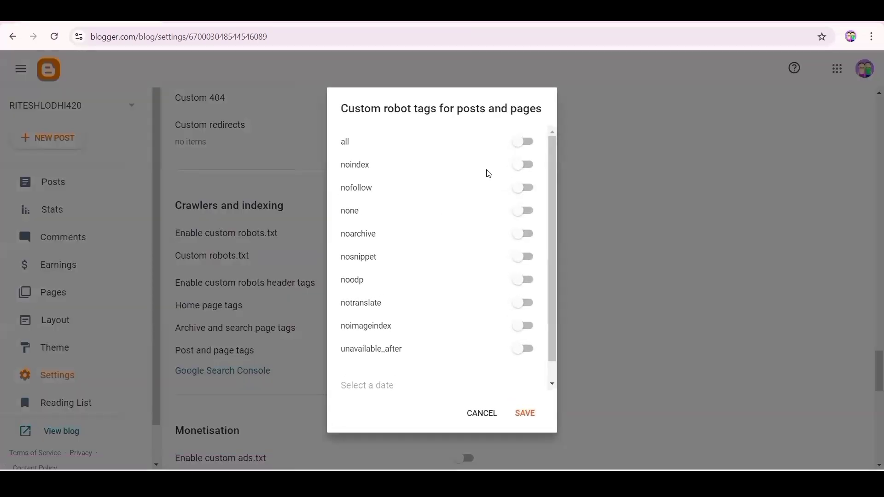
click(518, 145)
click(518, 281)
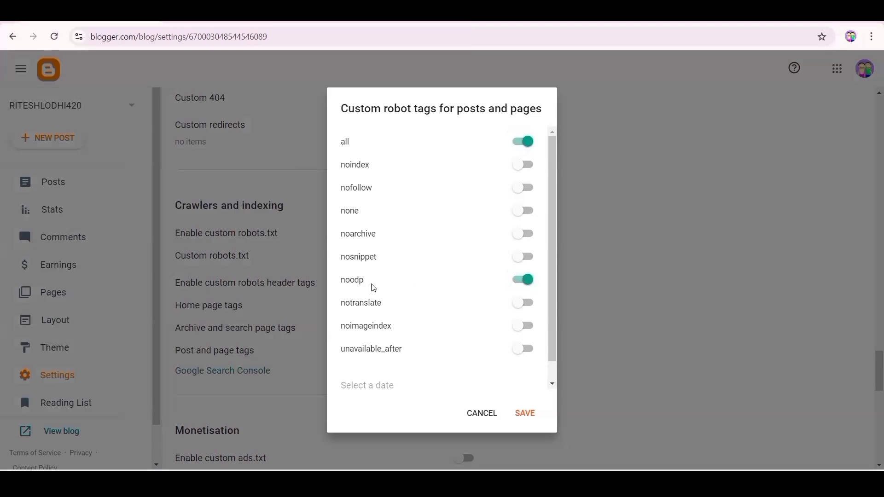
click(526, 416)
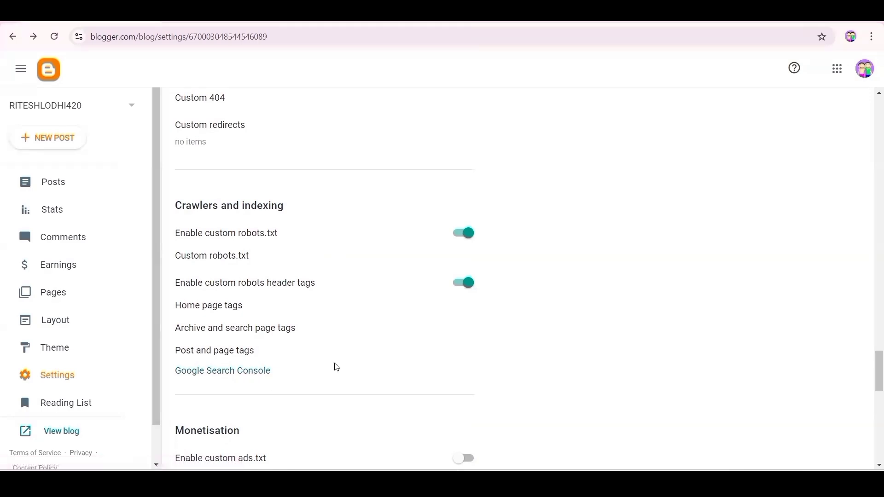
- Enable custom ads.txt under Monetisation, view its entry dialog and close it without entering anything
scroll(336, 367, down, 5)
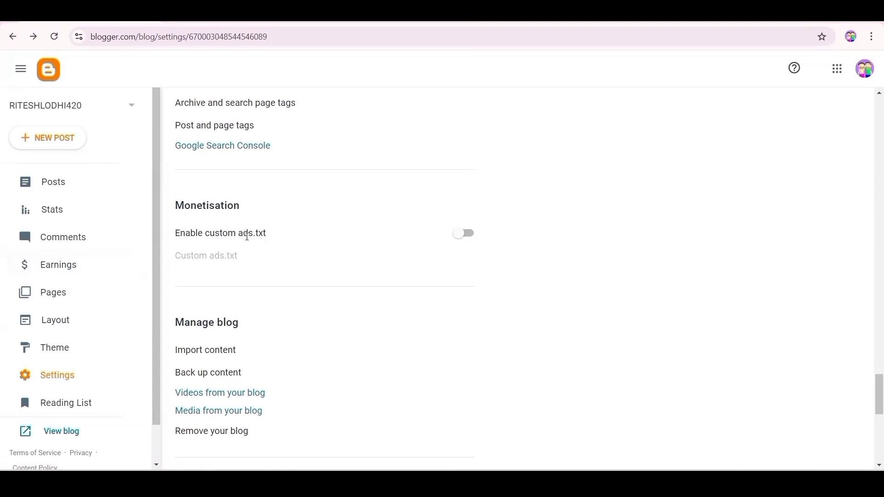
click(459, 234)
click(190, 261)
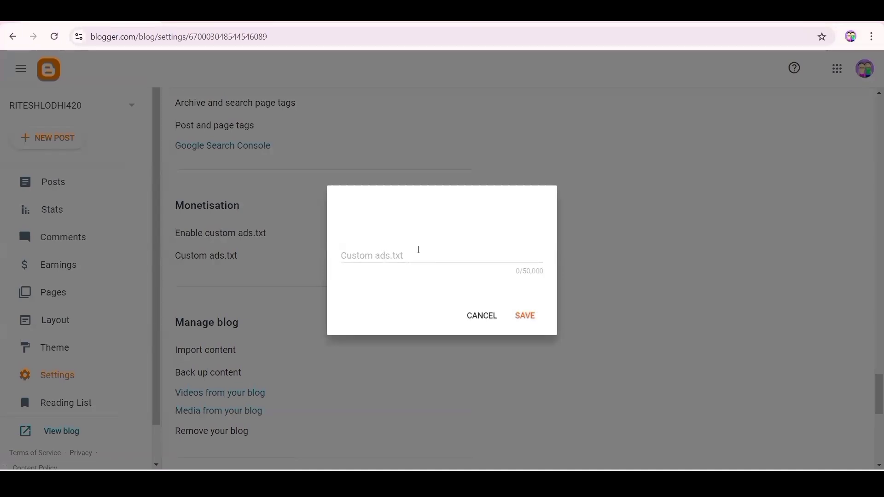
click(481, 321)
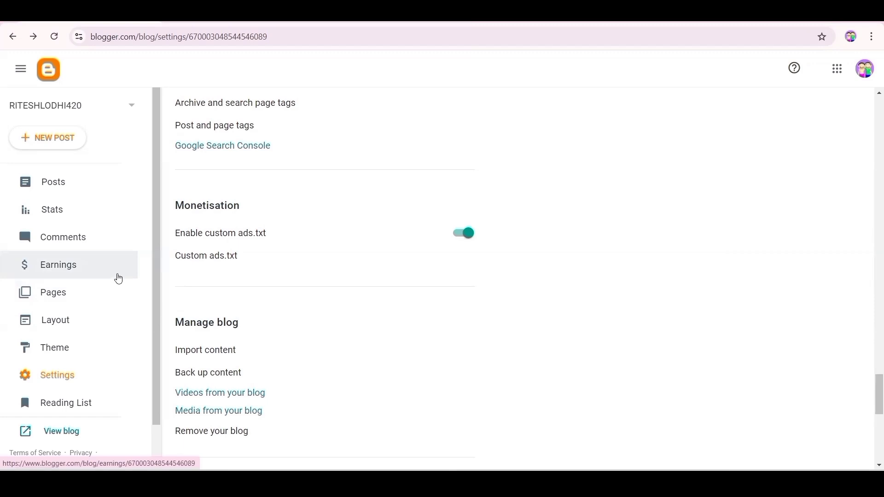
click(197, 256)
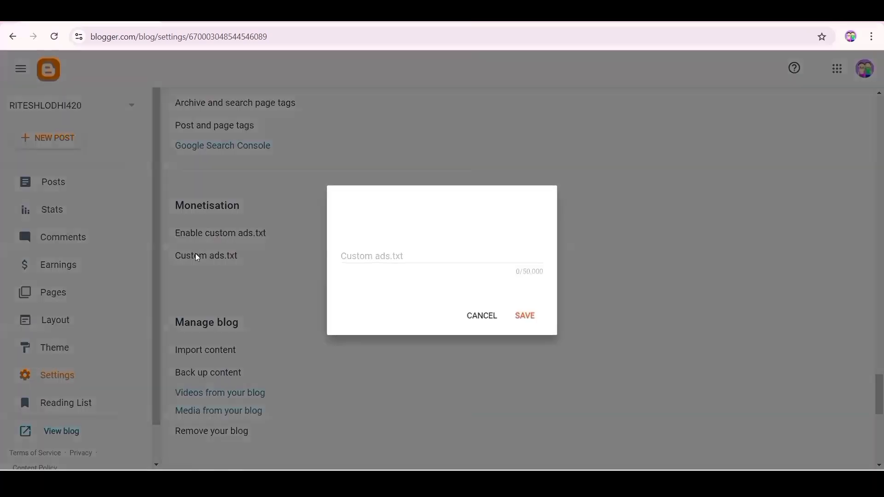
click(479, 314)
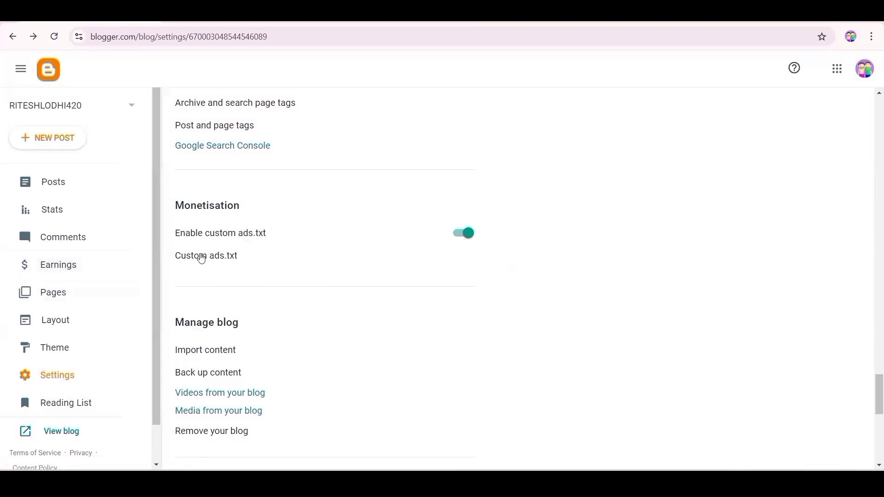
- View the Import content and Back up content dialogs under Manage blog, cancelling each one
scroll(257, 354, down, 1)
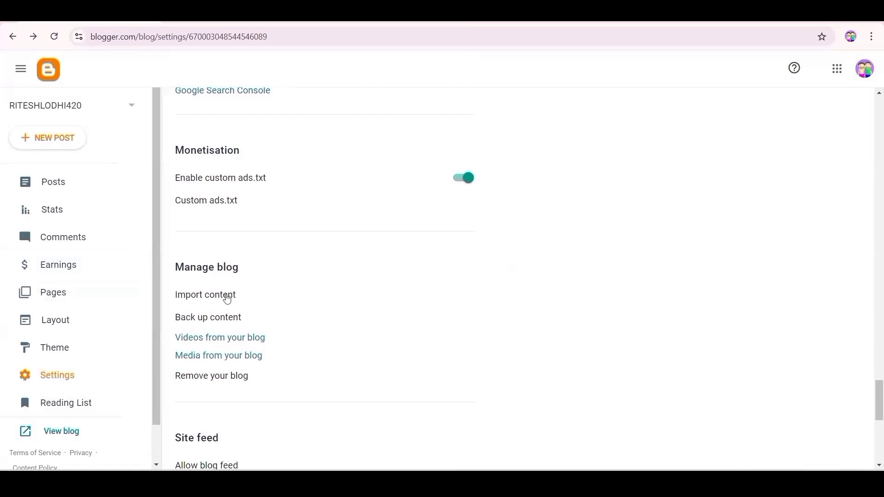
click(269, 299)
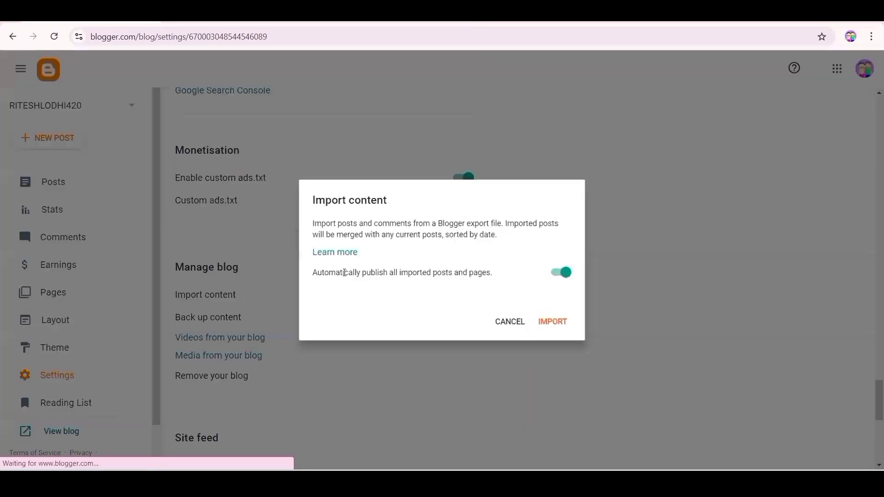
click(503, 330)
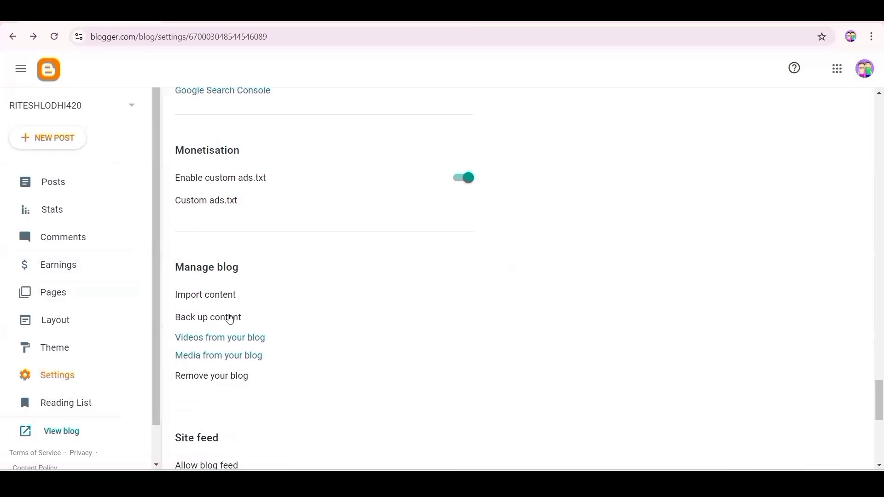
click(207, 317)
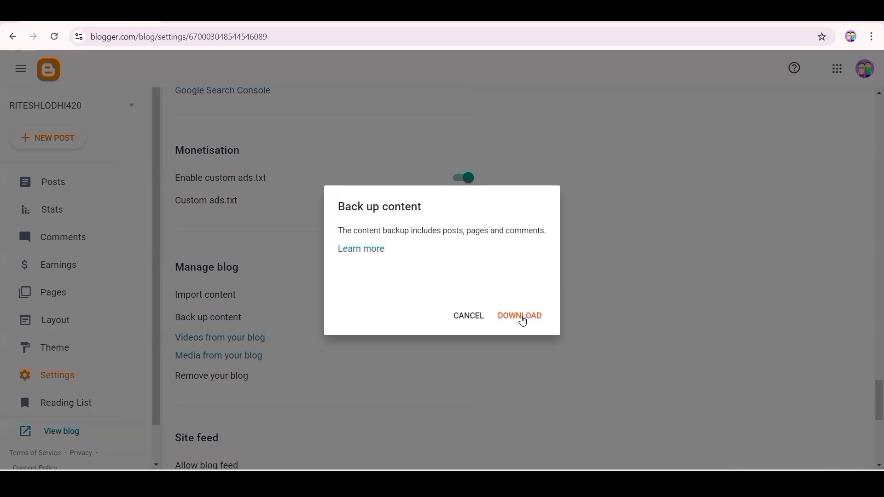
click(468, 317)
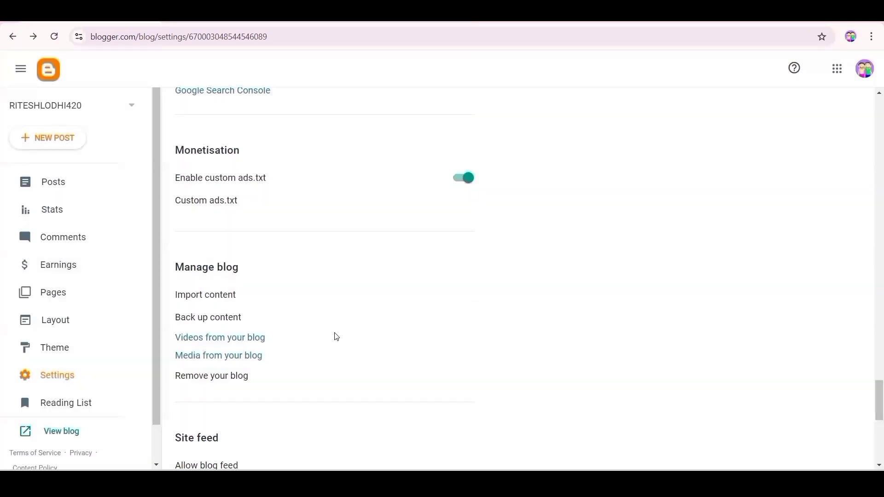
- Review the Site feed settings and view the Post feed redirect URL dialog, closing it without an entry
scroll(335, 336, down, 2)
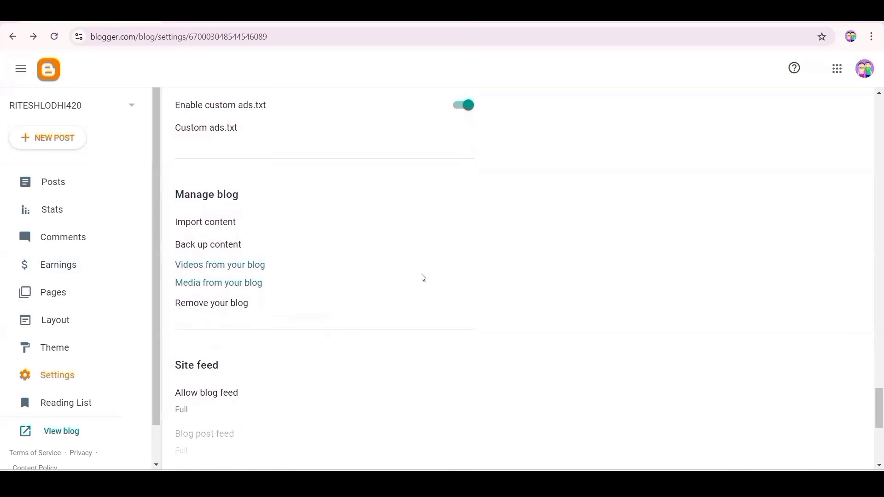
scroll(422, 277, down, 2)
scroll(422, 277, down, 1)
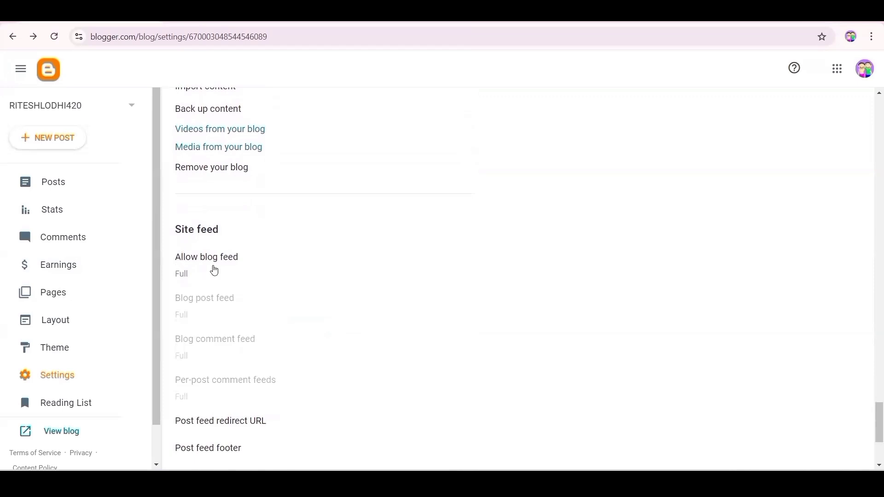
scroll(213, 271, down, 1)
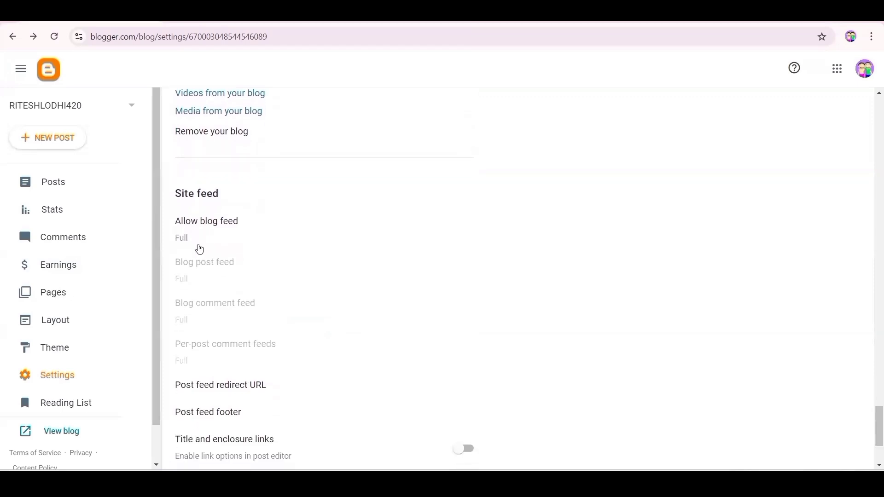
scroll(199, 248, down, 1)
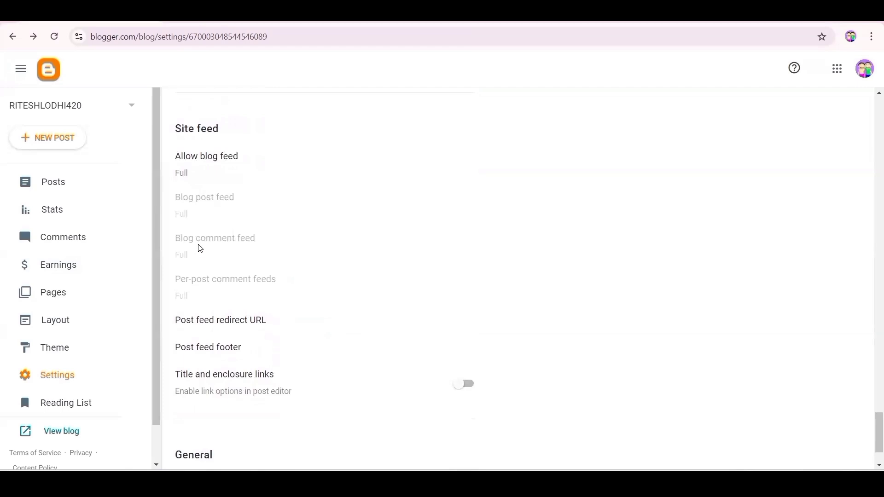
click(221, 322)
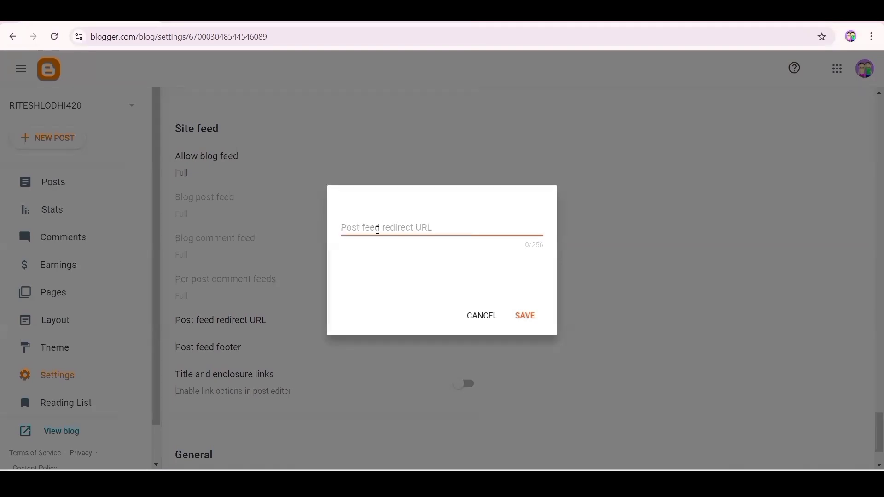
click(481, 315)
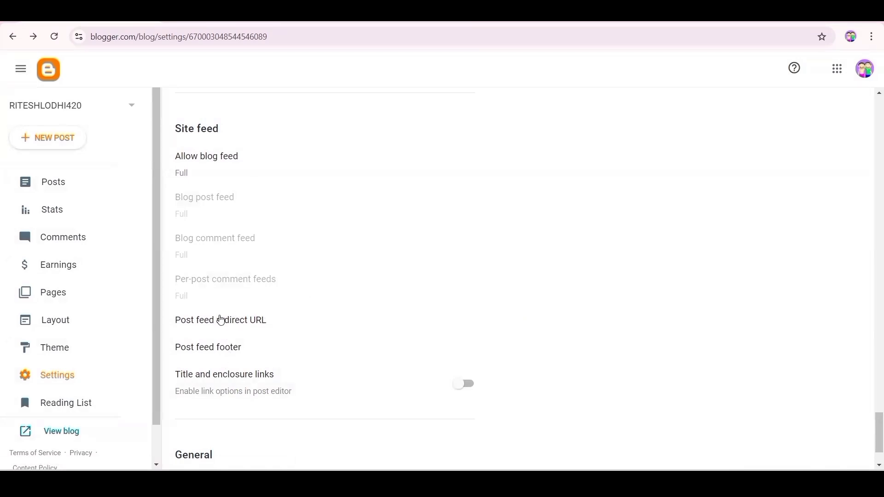
- Turn on the Use Blogger draft option under General and go back up to the Permissions settings
scroll(384, 343, down, 2)
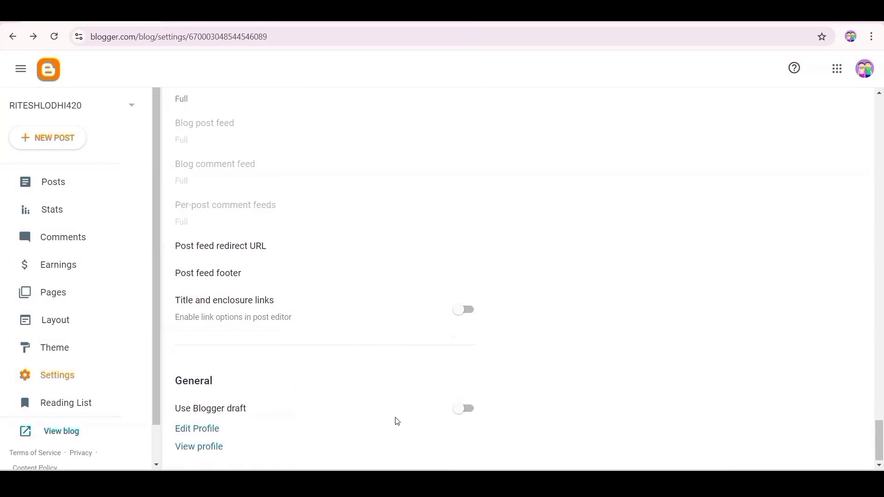
click(467, 409)
scroll(298, 420, up, 2)
scroll(299, 419, up, 10)
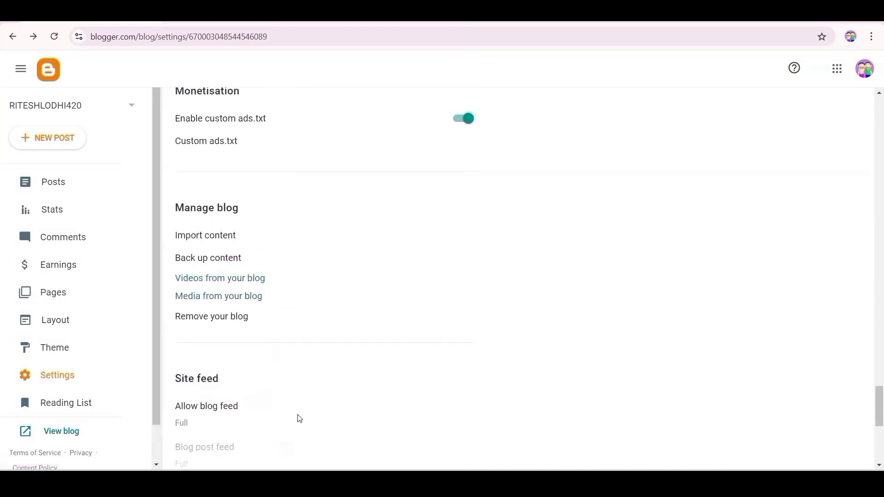
scroll(300, 419, up, 10)
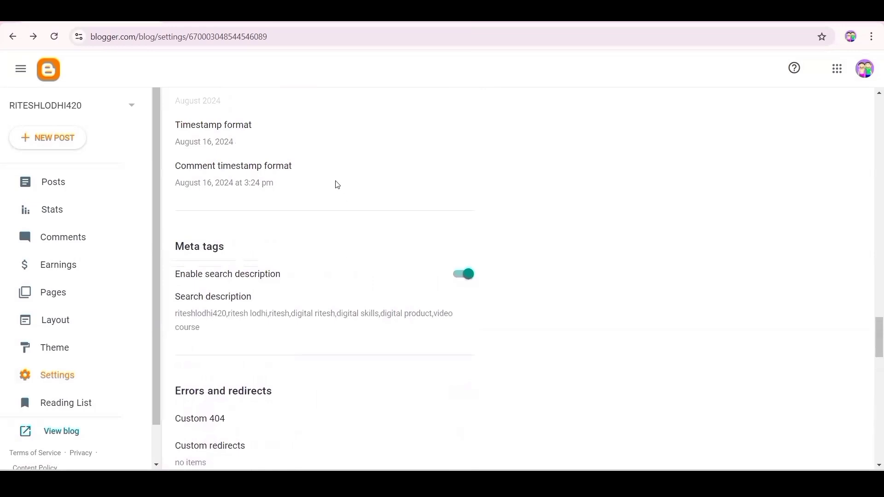
scroll(337, 185, up, 18)
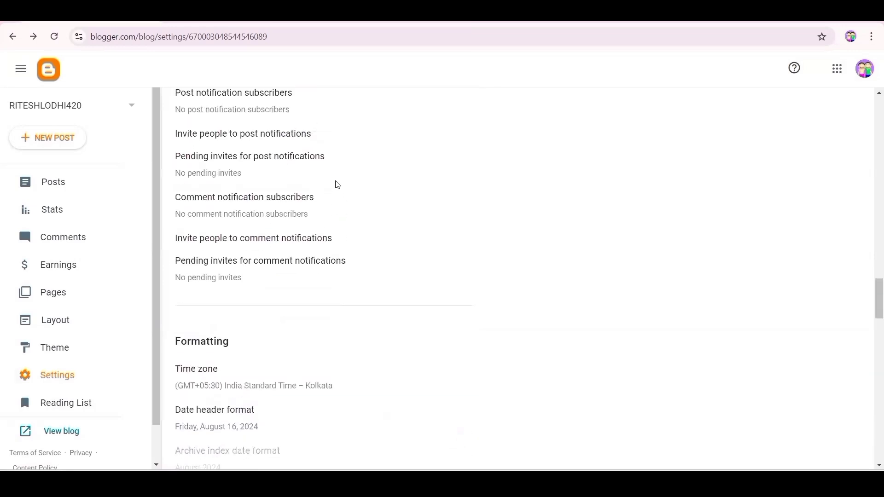
scroll(337, 185, up, 20)
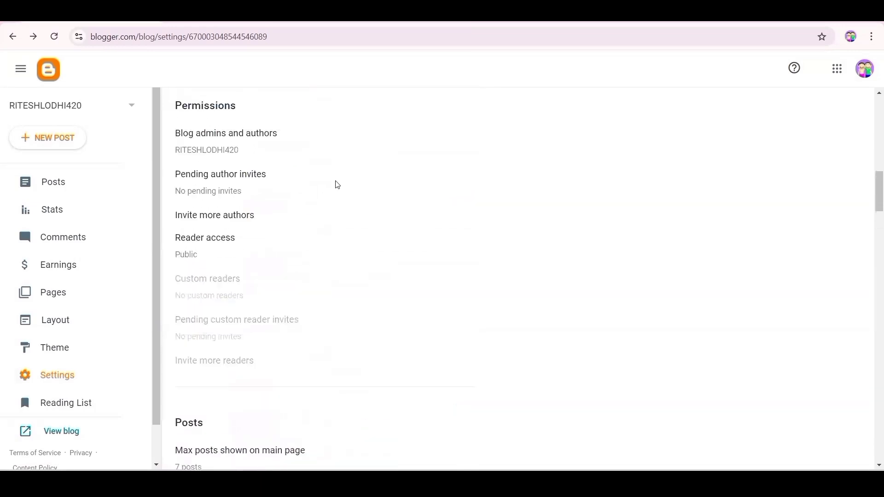
- Review the blog's settings from Basic through Privacy, Permissions, Comments, Formatting, Crawlers and indexing, and Site feed
scroll(337, 185, up, 6)
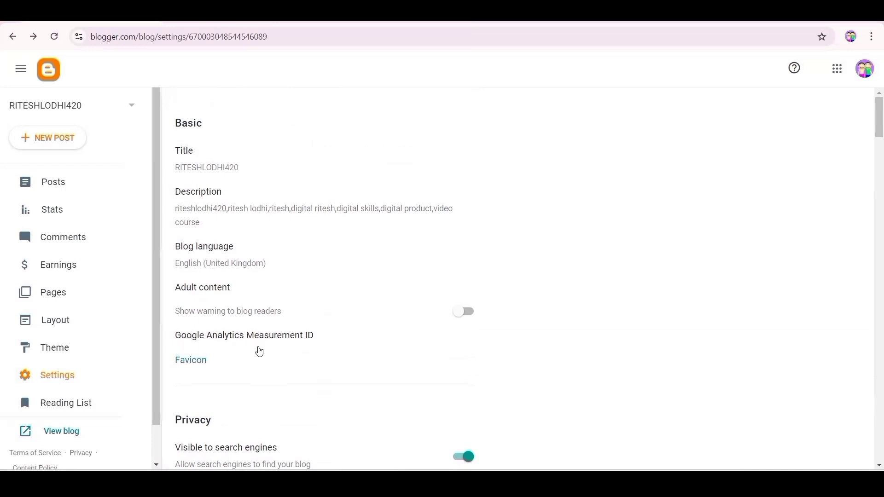
scroll(256, 356, down, 2)
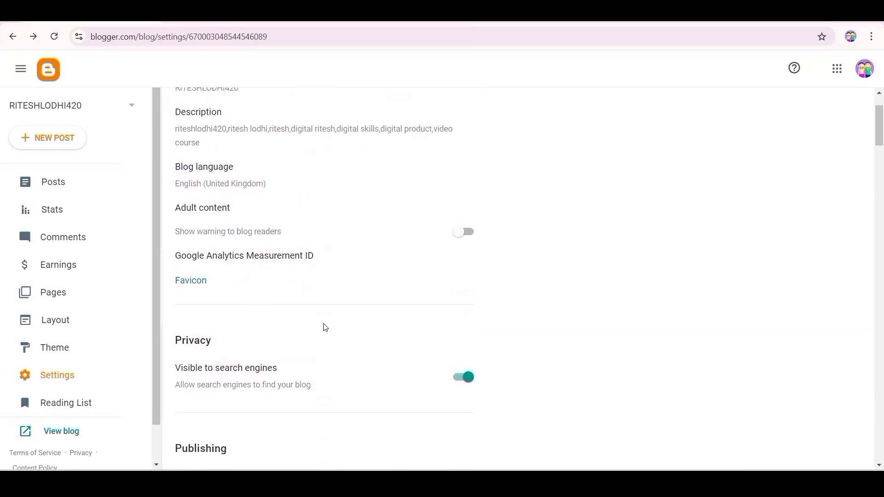
scroll(342, 374, down, 5)
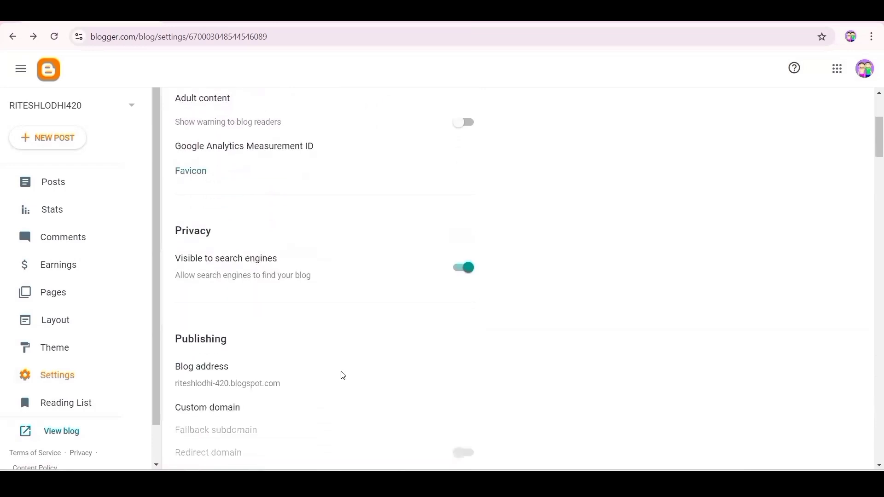
scroll(343, 376, down, 14)
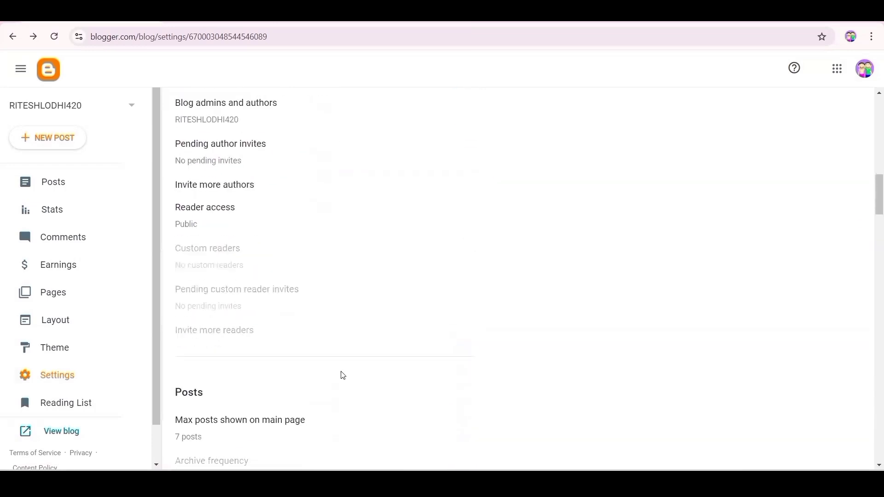
scroll(343, 376, down, 11)
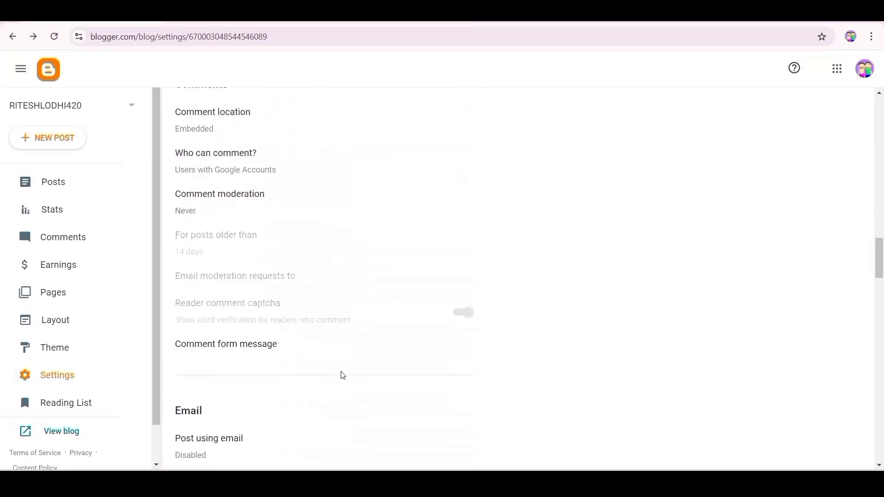
scroll(343, 375, down, 14)
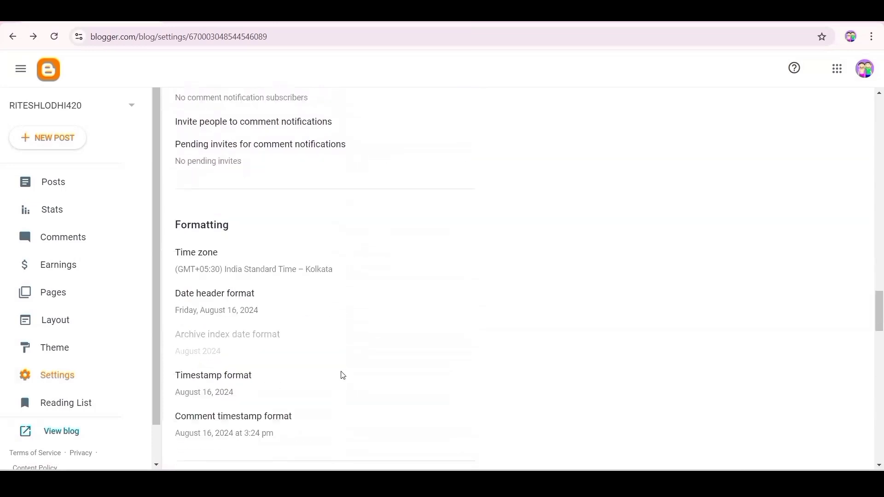
scroll(343, 375, down, 8)
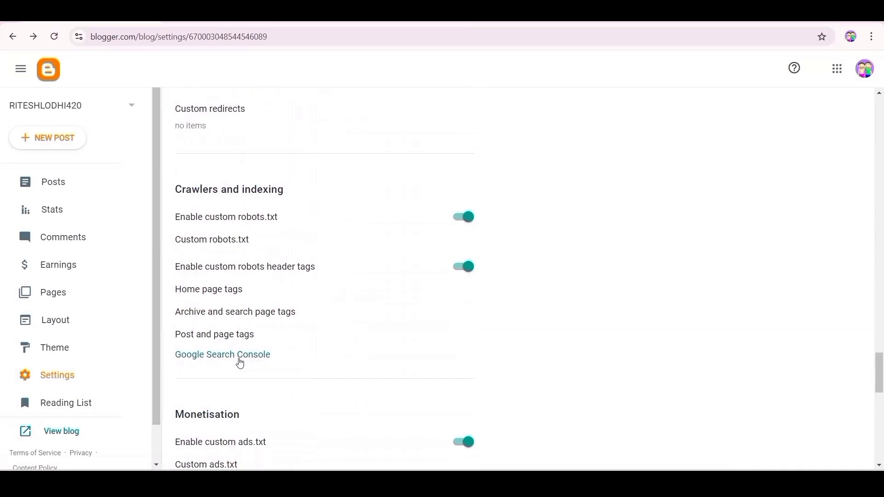
scroll(333, 397, down, 14)
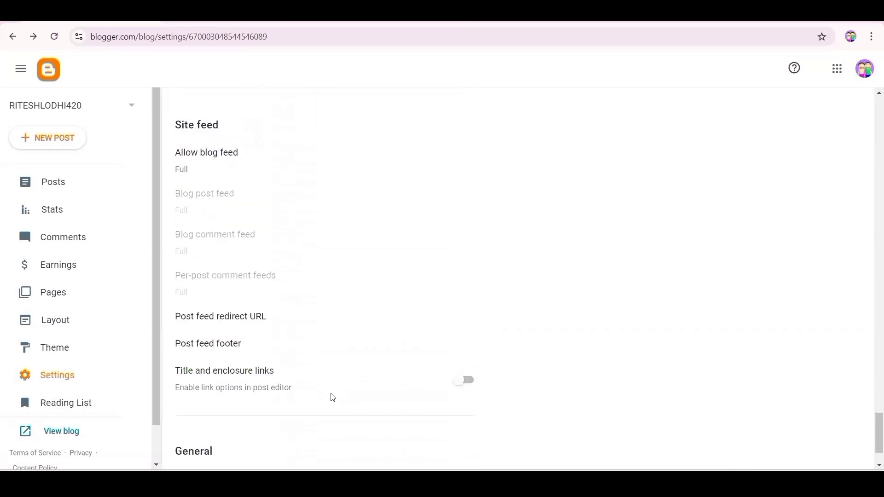
scroll(333, 397, up, 6)
scroll(332, 398, up, 15)
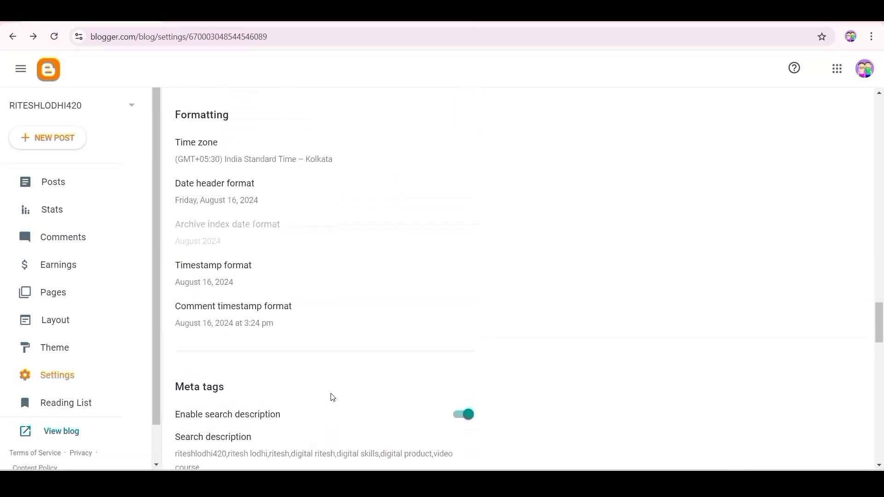
scroll(333, 397, up, 12)
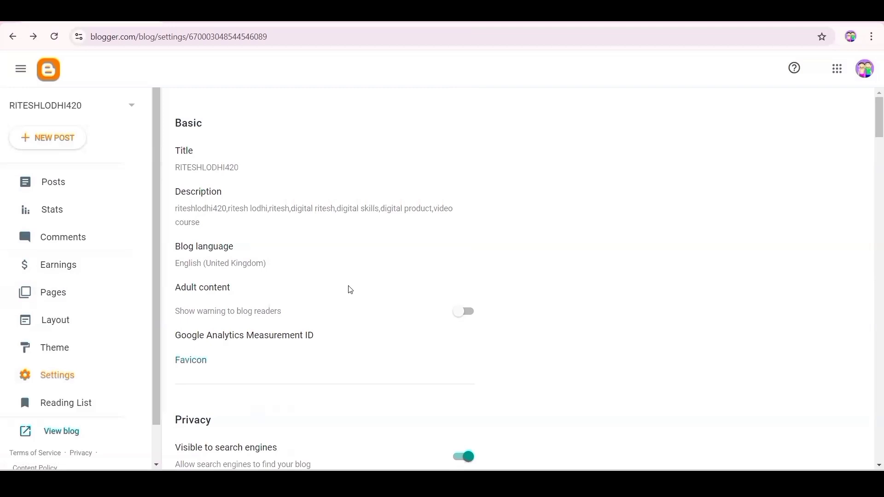
- Look through the whole settings page once more, from the Basic section to the General section
scroll(351, 290, down, 15)
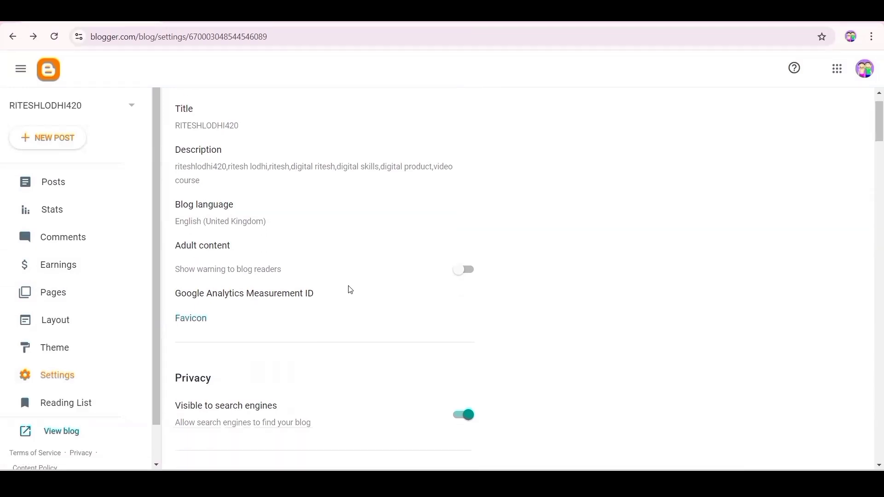
scroll(351, 289, down, 20)
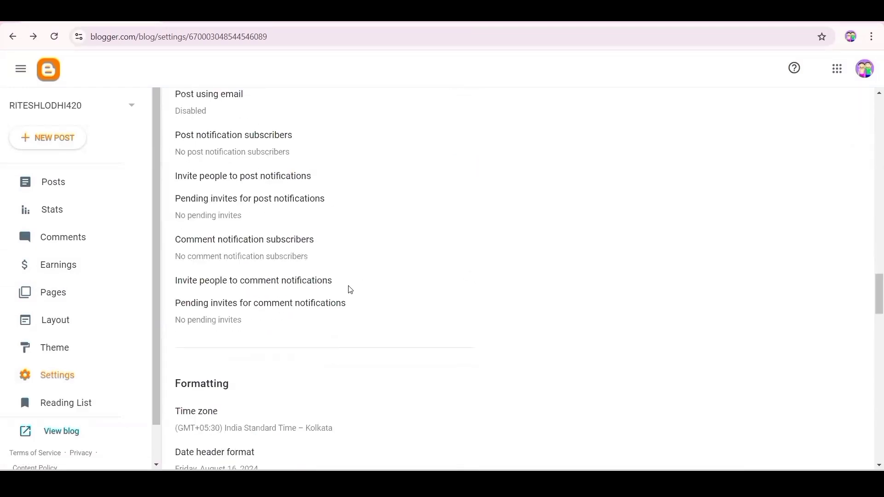
scroll(350, 289, up, 20)
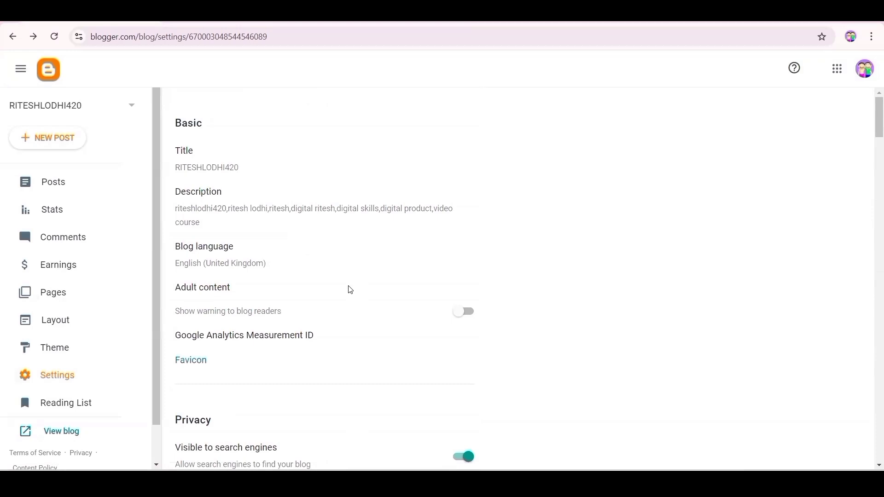
scroll(340, 272, down, 4)
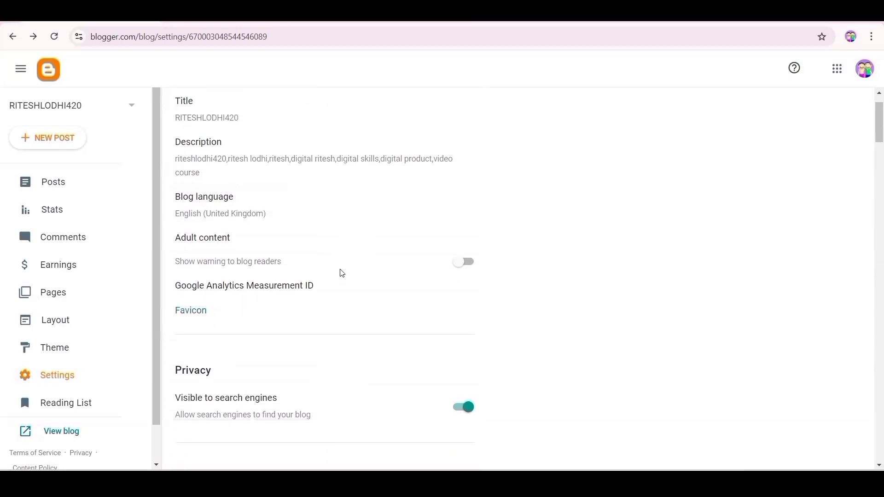
scroll(342, 273, down, 13)
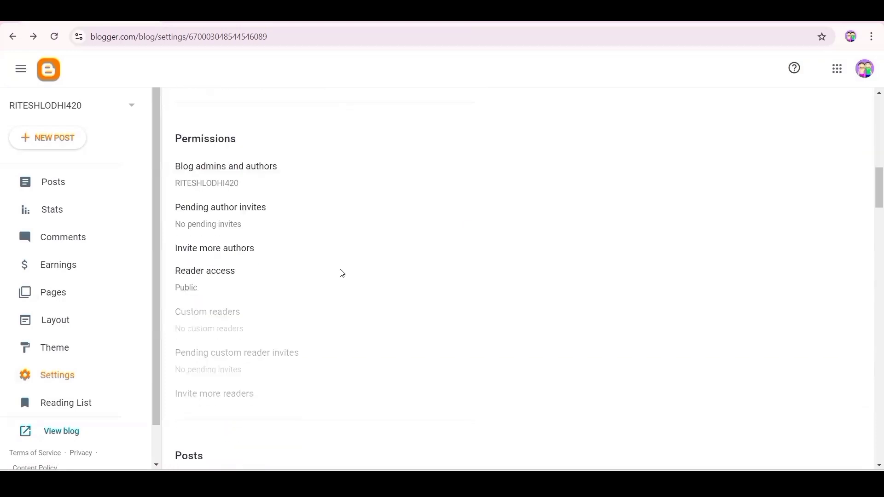
scroll(342, 273, down, 20)
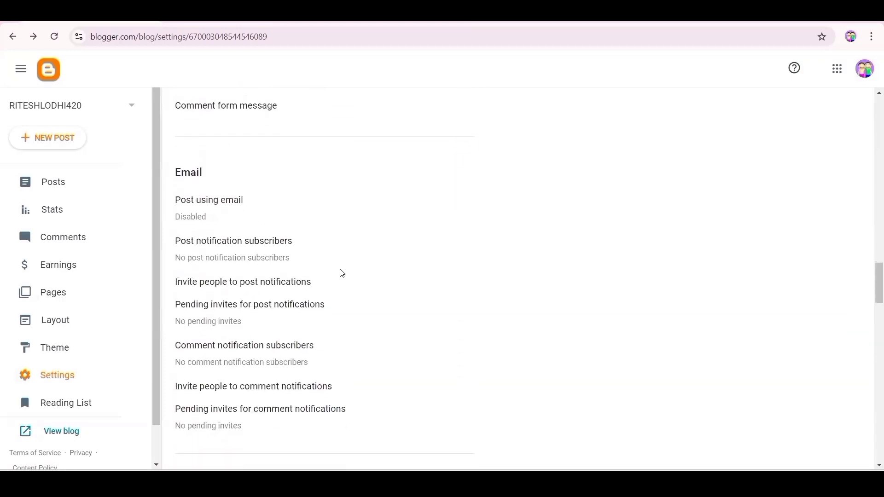
scroll(342, 274, down, 20)
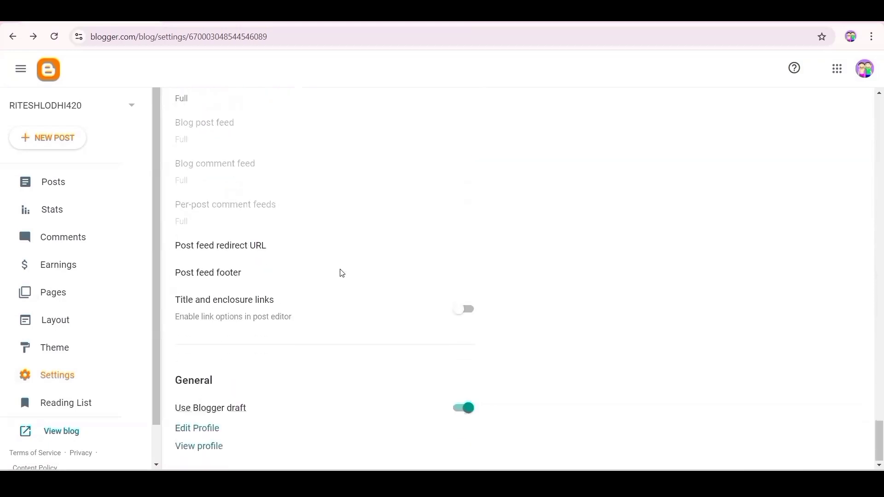
scroll(342, 274, up, 20)
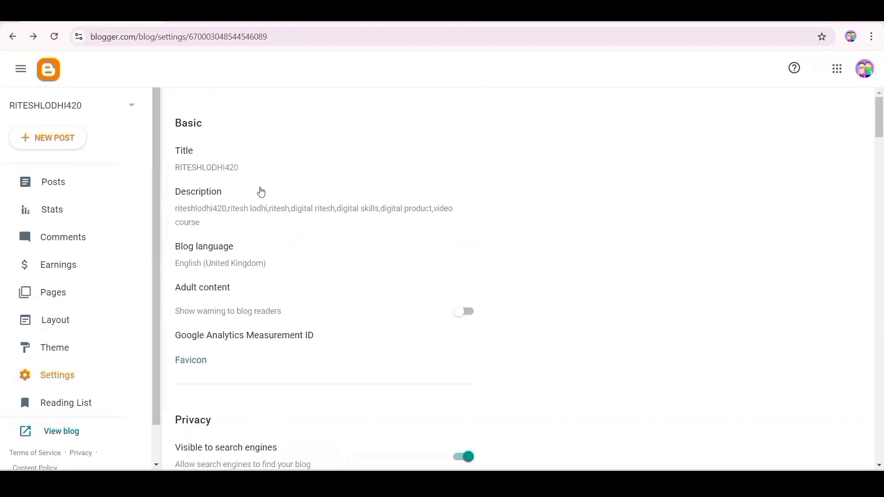
- Leave the blog settings and open the blog's Posts page
click(60, 190)
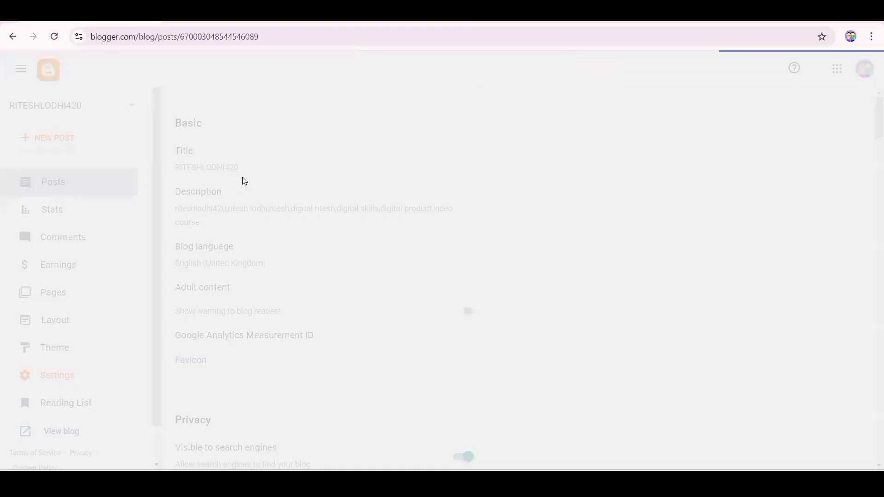